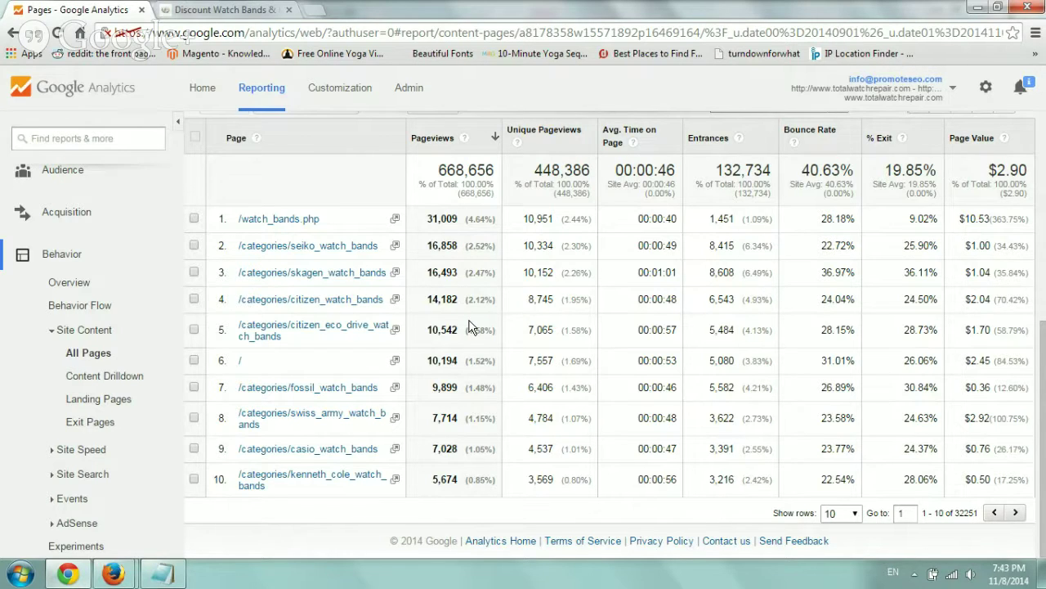
Step: Switch to the Total Watch Repair site and search its products for "black"
left_click(233, 11)
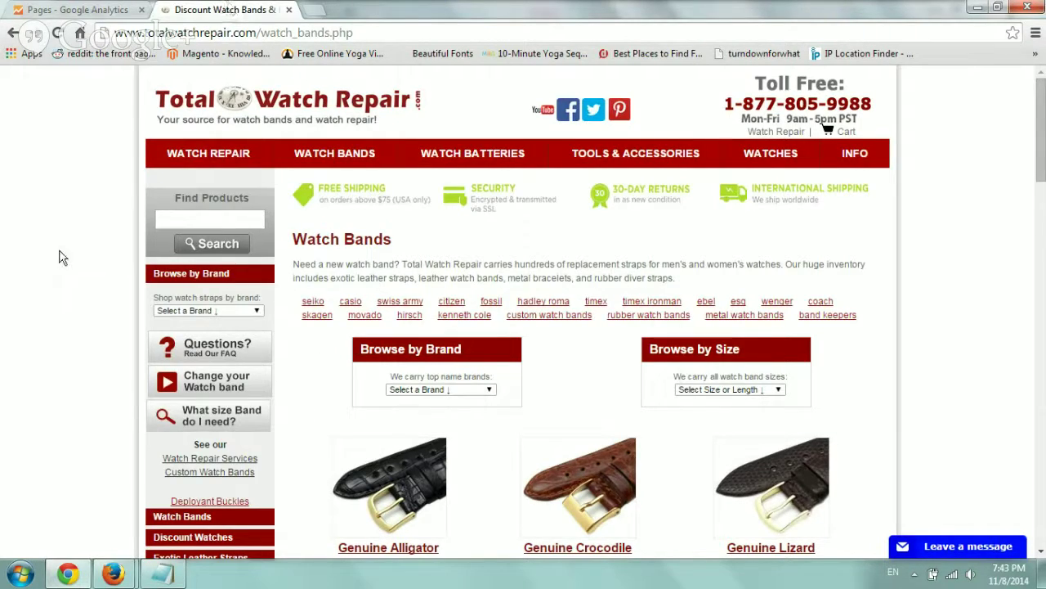
left_click(218, 219)
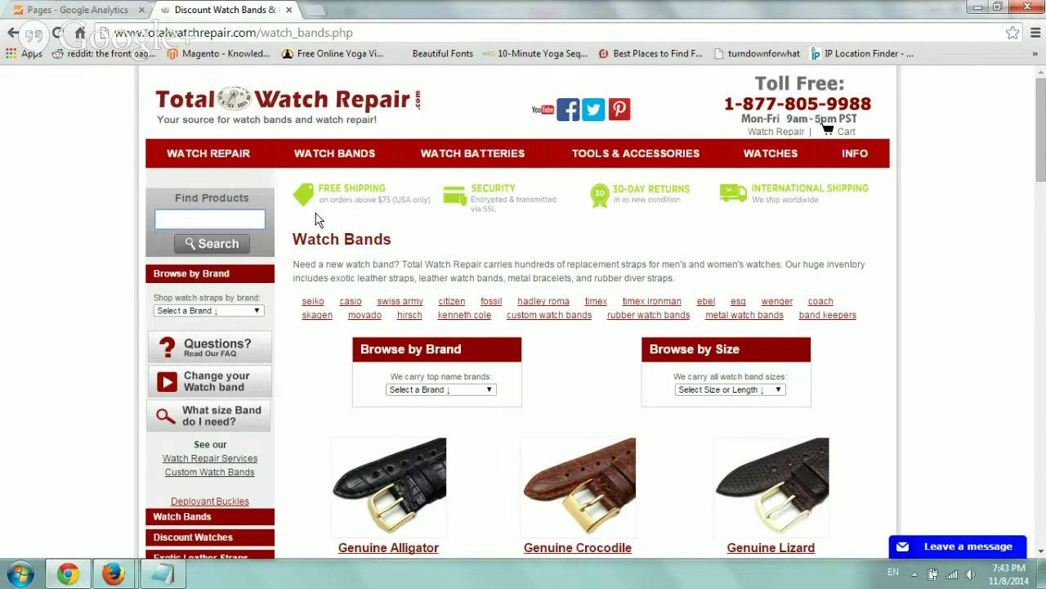
left_click(244, 219)
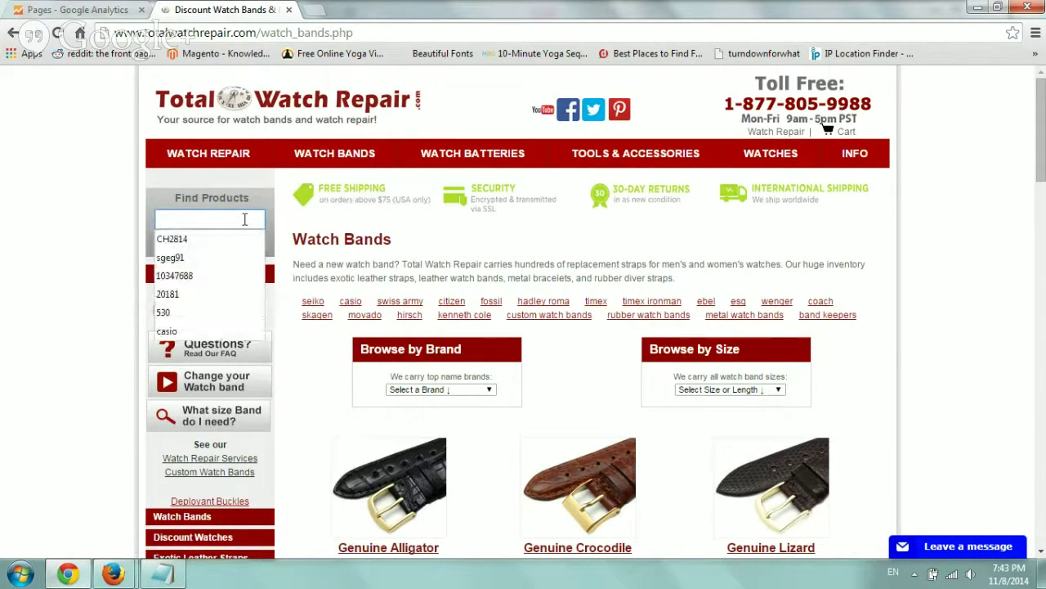
left_click(83, 222)
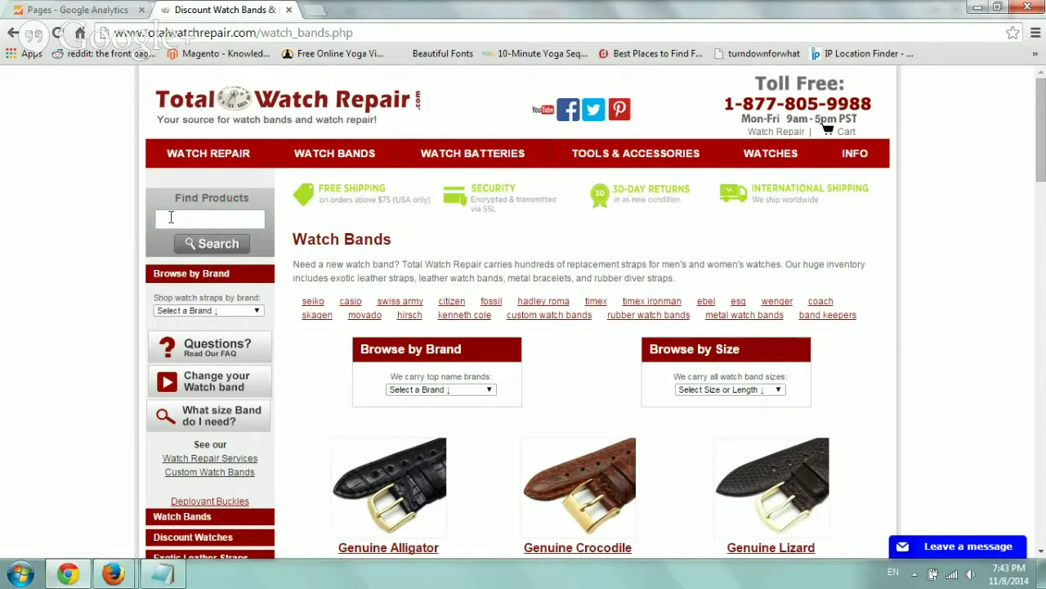
left_click(217, 221)
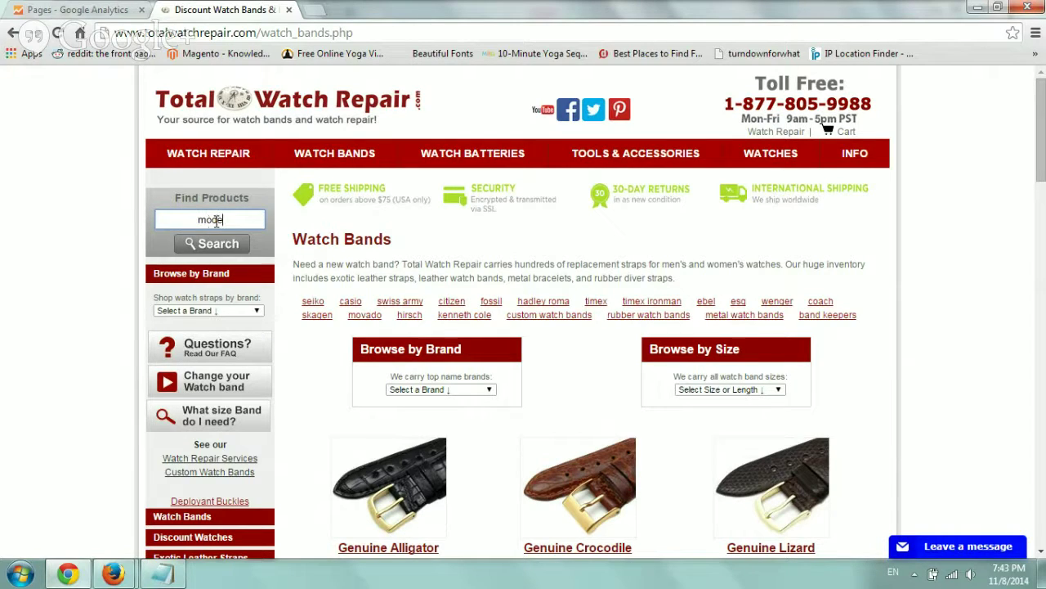
type("black")
key("Return")
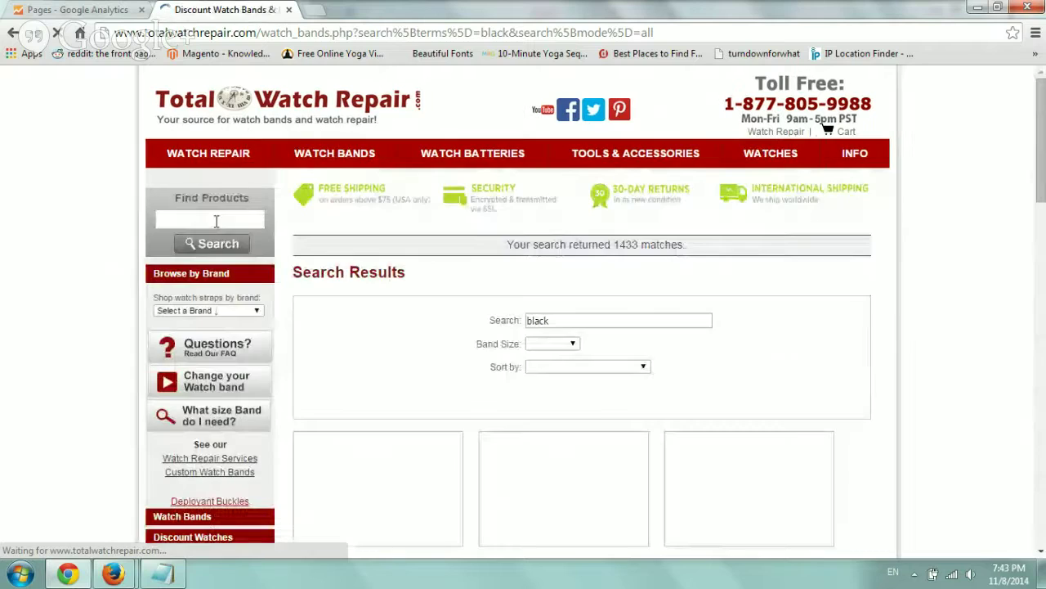
Step: Review the search results for "black", checking the match count, the product listing and the query part of the page address
left_click_drag(615, 244, 679, 244)
scroll(769, 265, "down", 3)
scroll(769, 266, "down", 6)
scroll(624, 297, "up", 9)
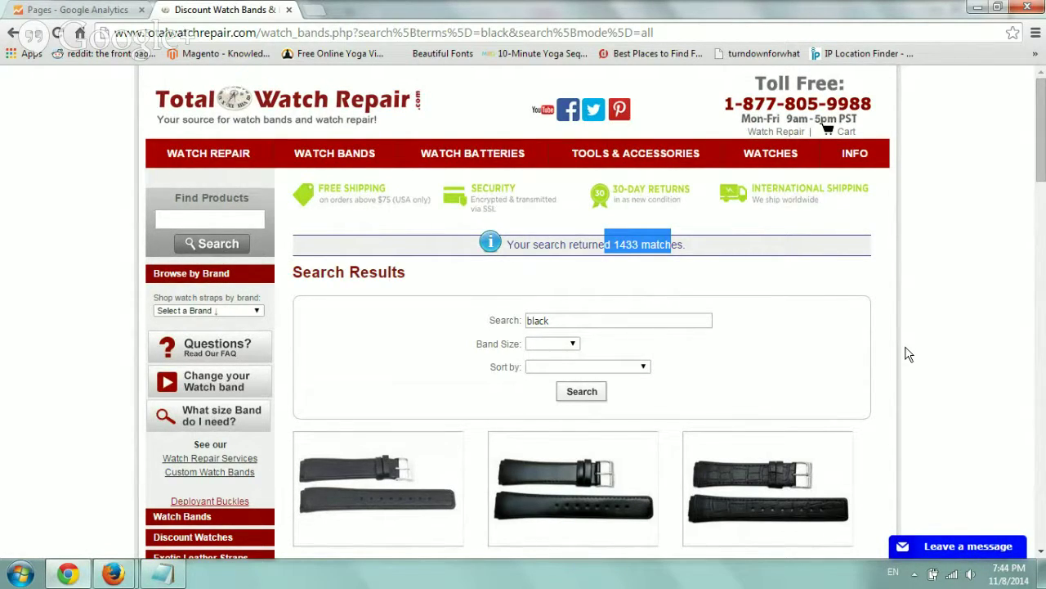
left_click(629, 267)
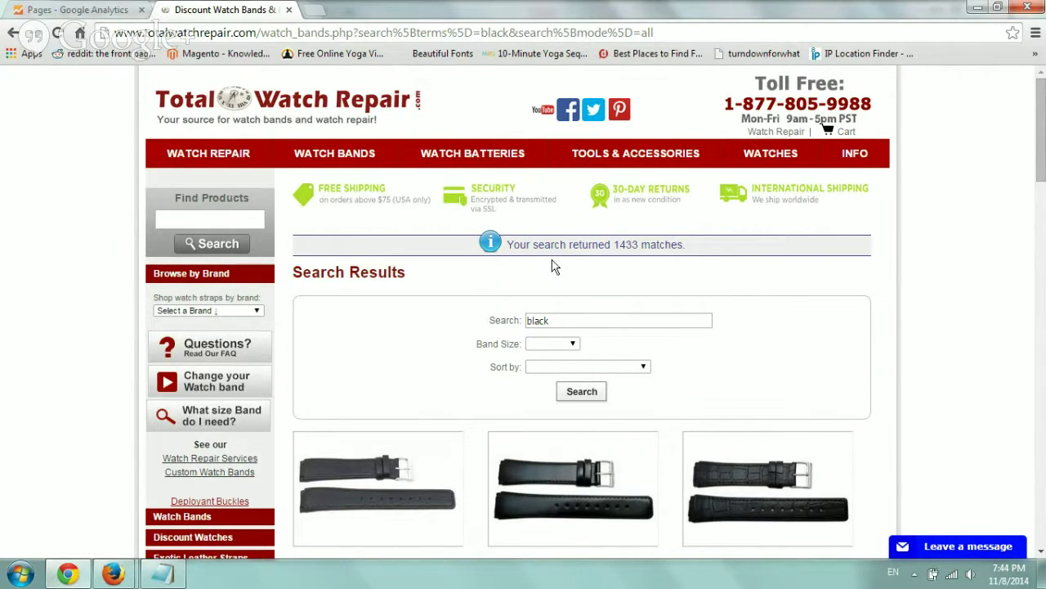
scroll(720, 271, "down", 2)
scroll(747, 264, "up", 2)
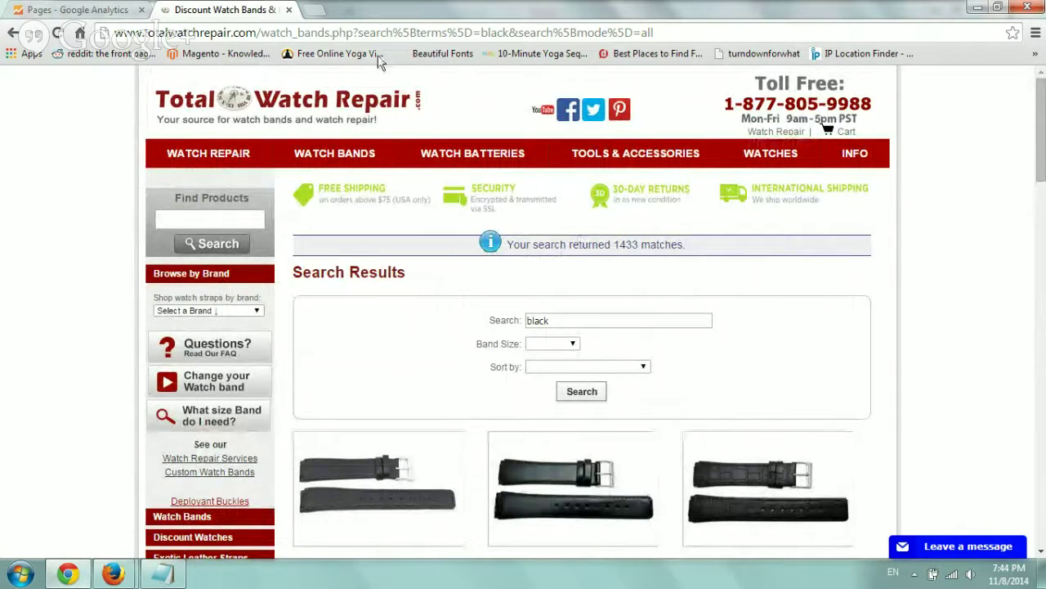
left_click_drag(332, 33, 705, 63)
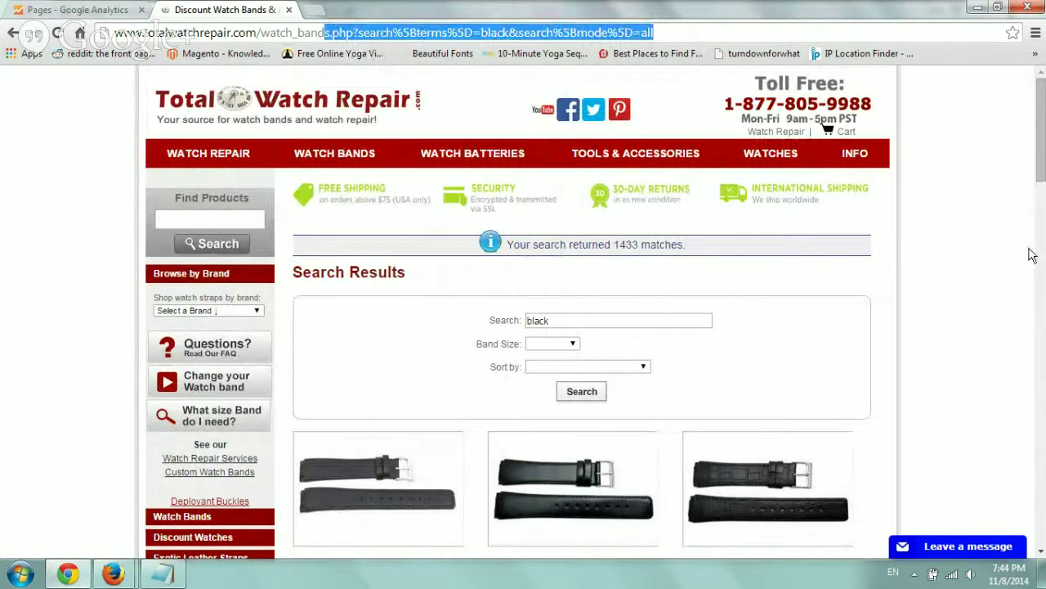
left_click(954, 265)
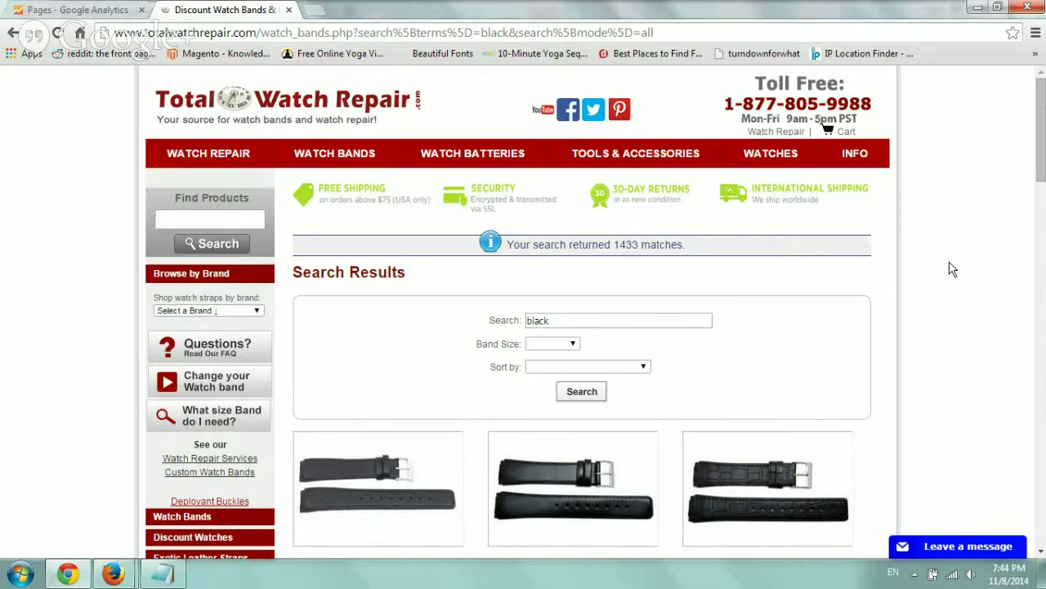
Step: Switch to Google Analytics and look over the All Pages report
mouse_move(113, 573)
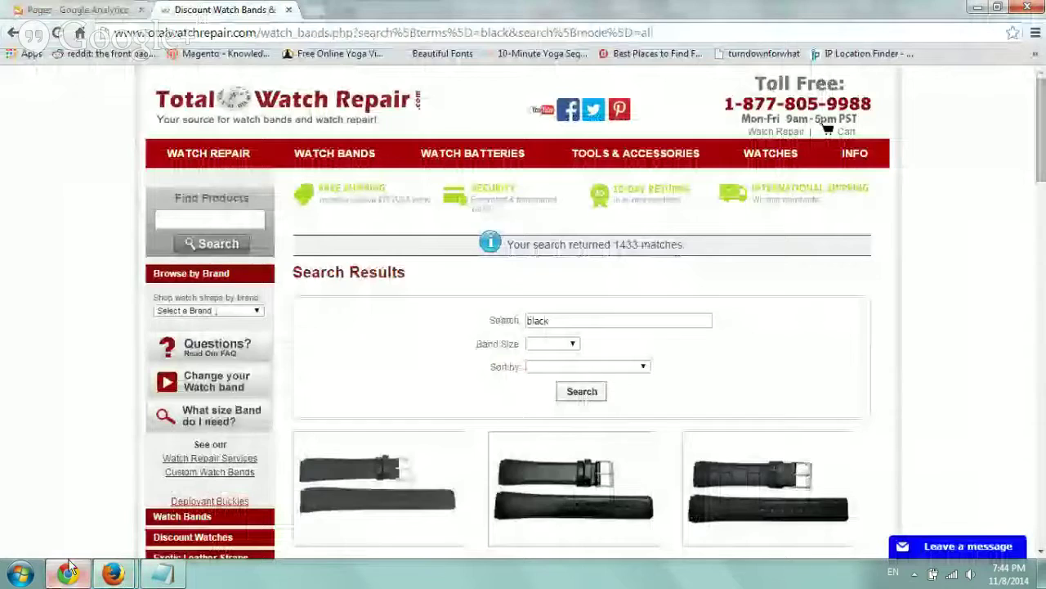
left_click(82, 10)
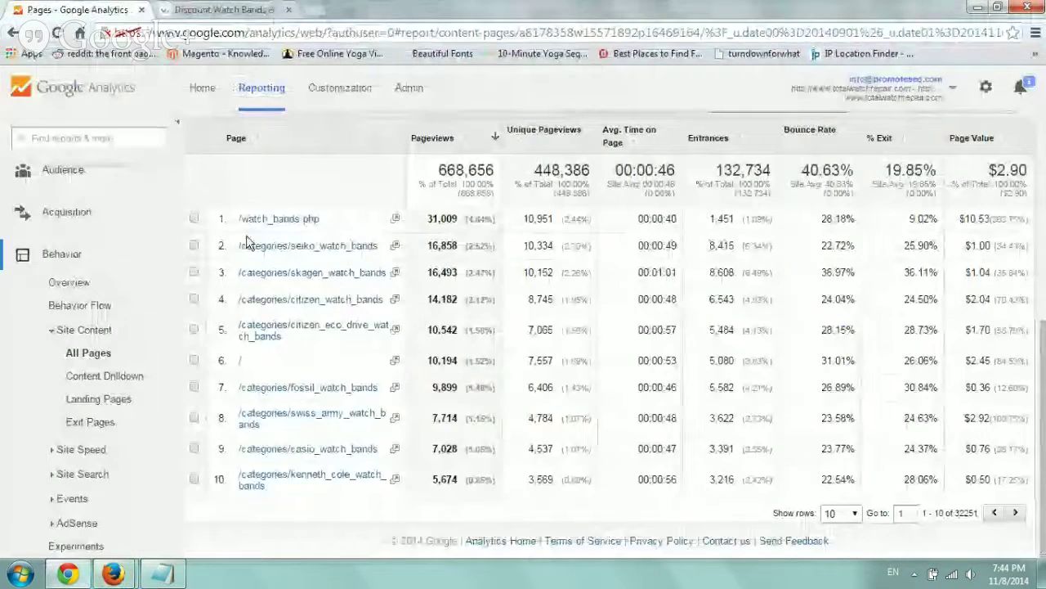
scroll(502, 292, "up", 2)
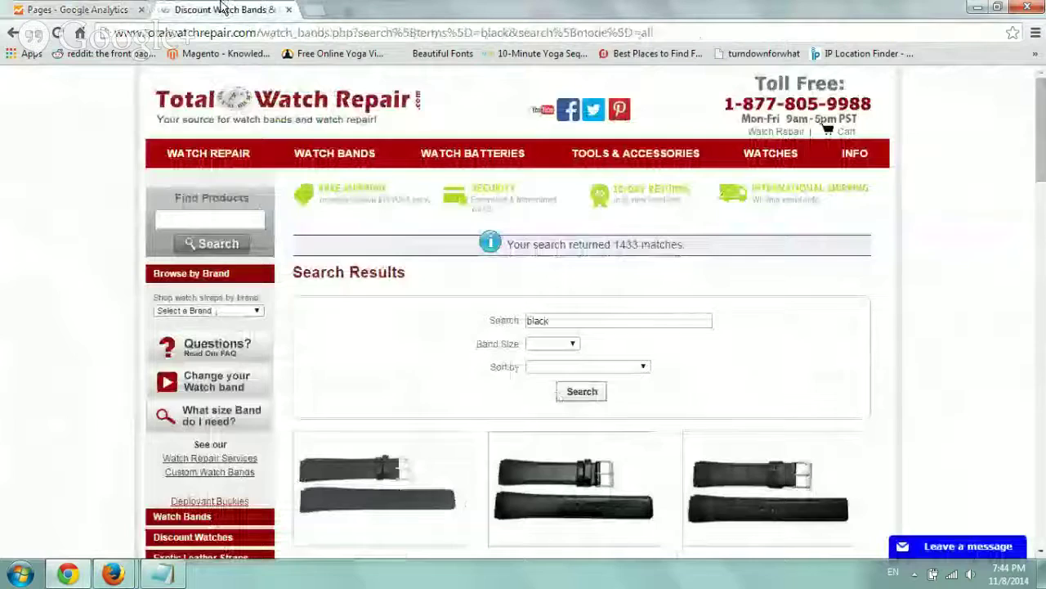
Step: Return to the Total Watch Repair search results and examine the search terms and mode parameters in the page address
left_click(222, 10)
left_click_drag(245, 33, 654, 37)
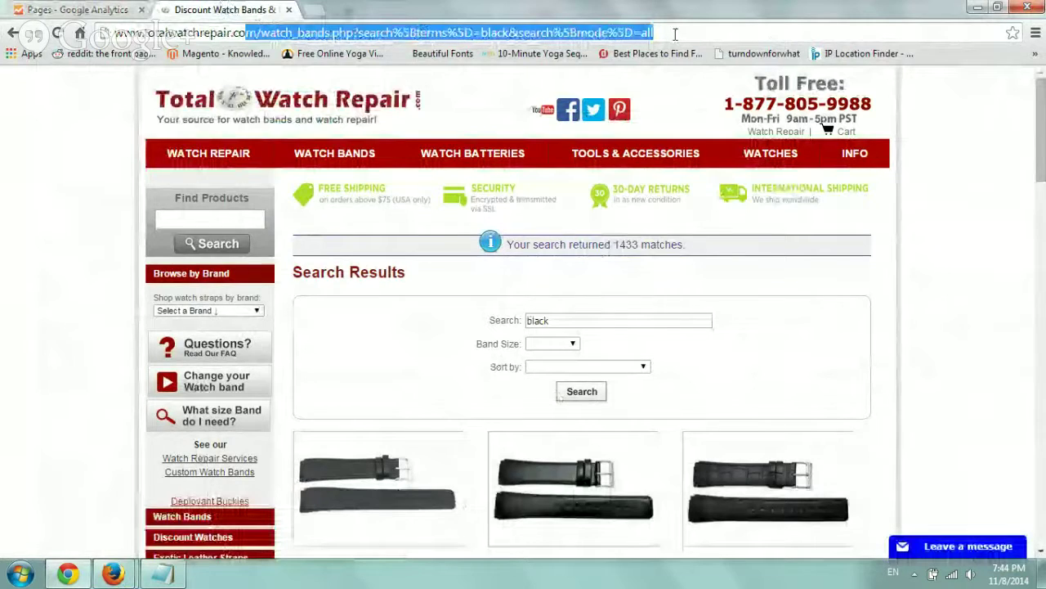
left_click(335, 33)
left_click_drag(159, 33, 352, 37)
left_click(353, 33)
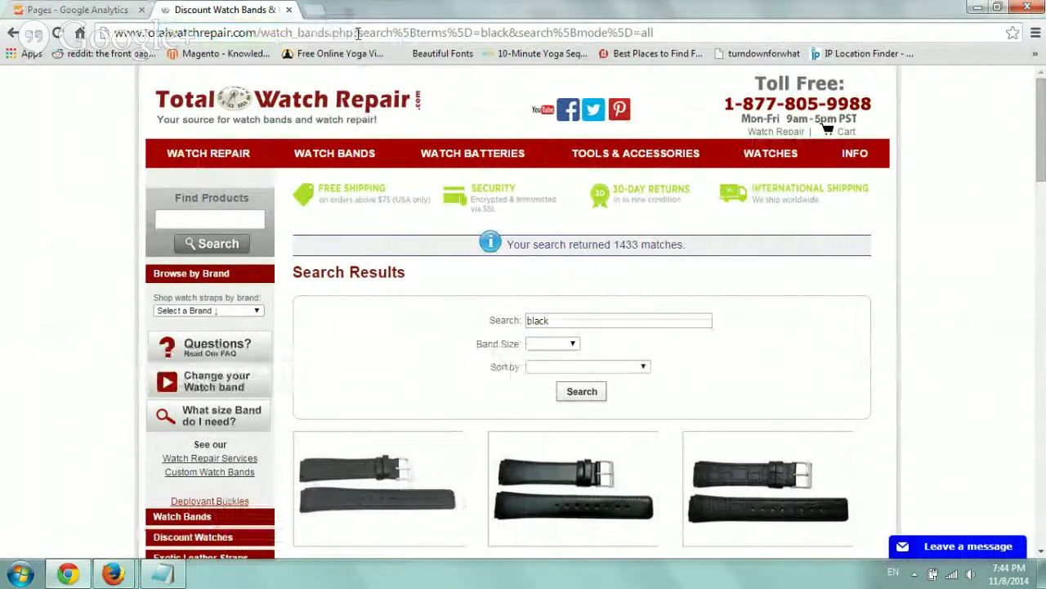
left_click_drag(358, 33, 646, 33)
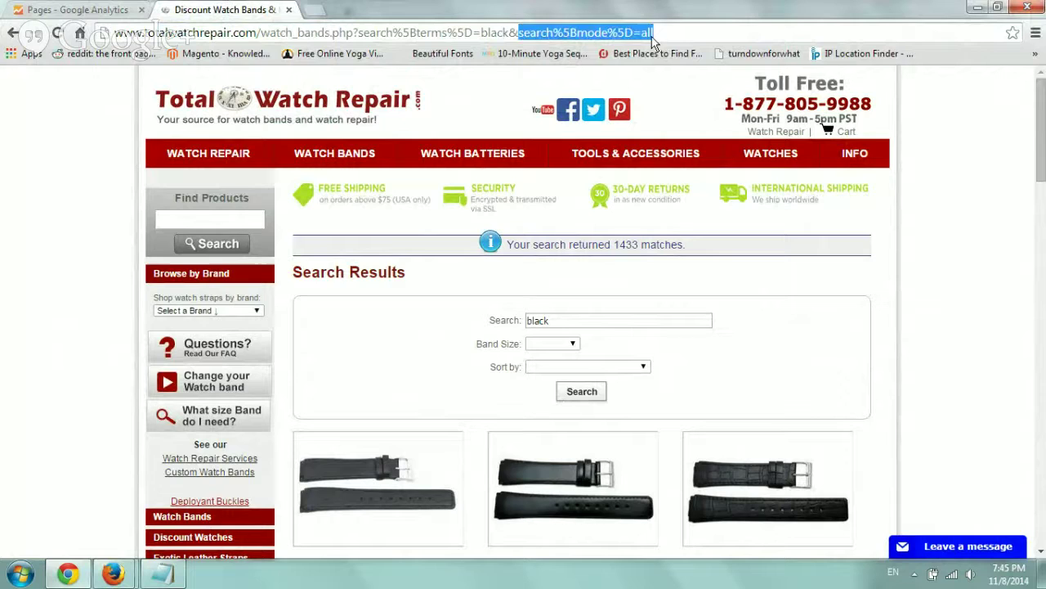
left_click(650, 33)
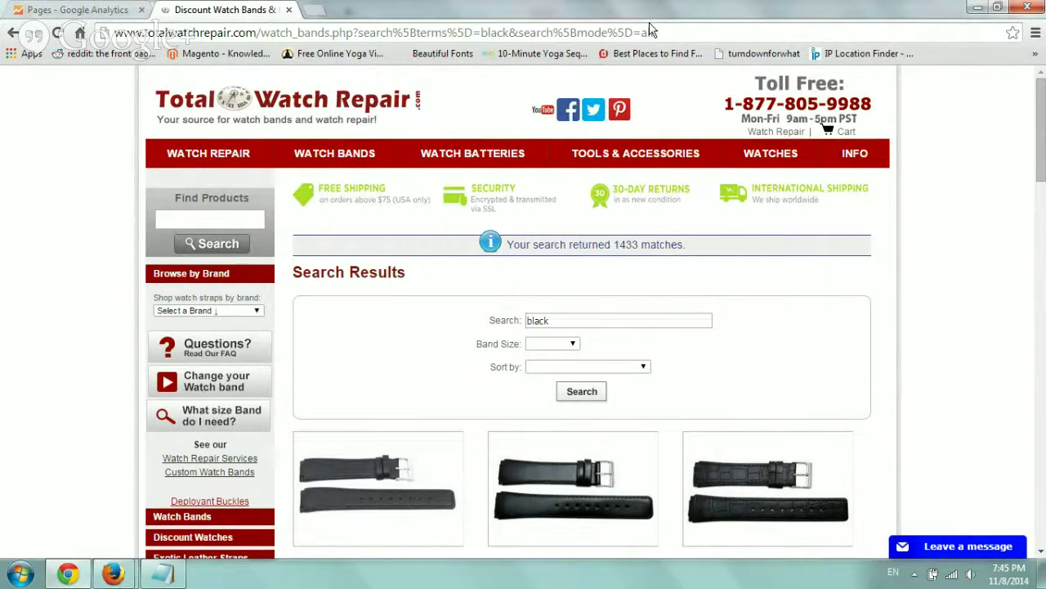
left_click_drag(364, 32, 671, 31)
left_click(671, 31)
left_click_drag(373, 36, 509, 32)
Step: Switch back to Google Analytics and open the All Pages report in the Site Content section
left_click(84, 8)
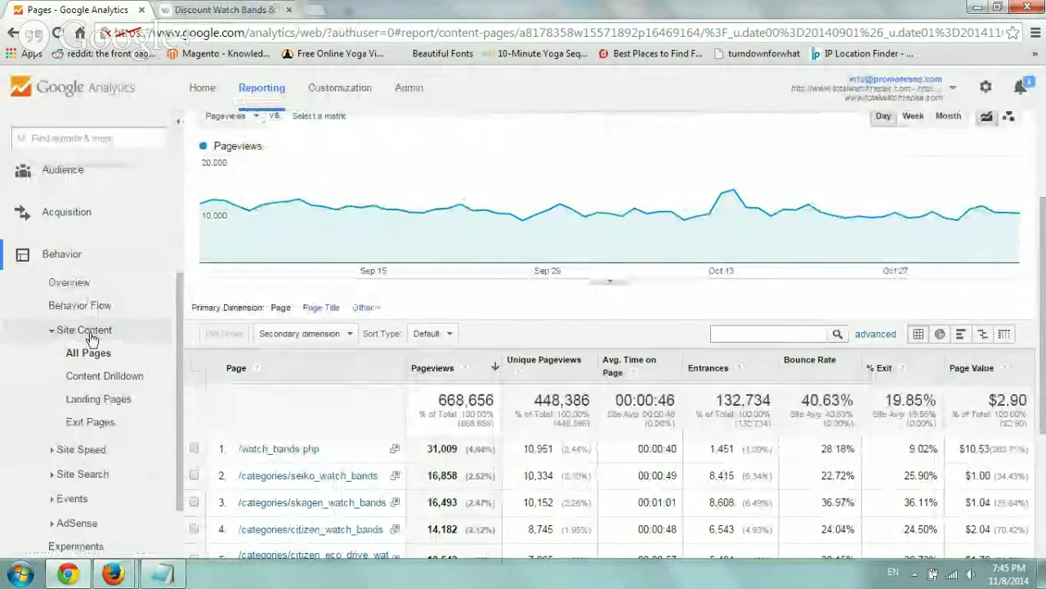
left_click(106, 355)
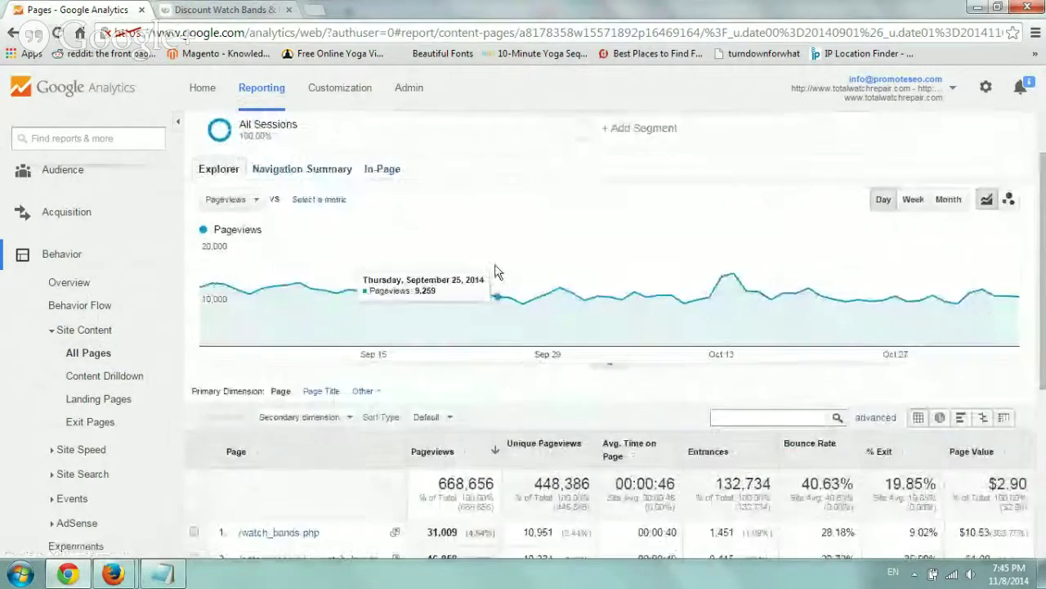
scroll(498, 271, "down", 2)
Step: Add Page Title as the secondary dimension of the pages table
left_click(299, 264)
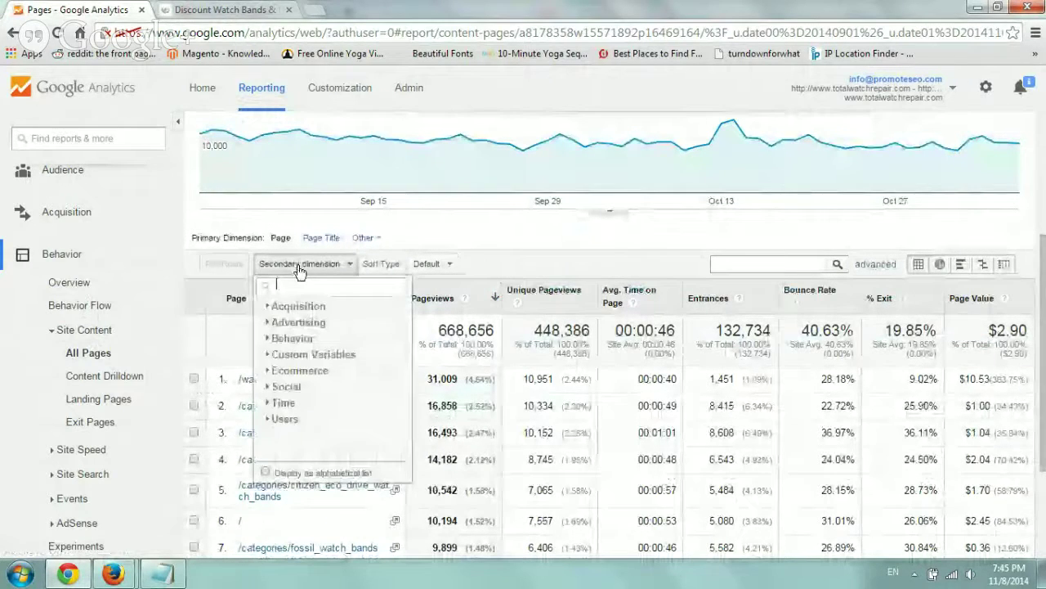
type("titl")
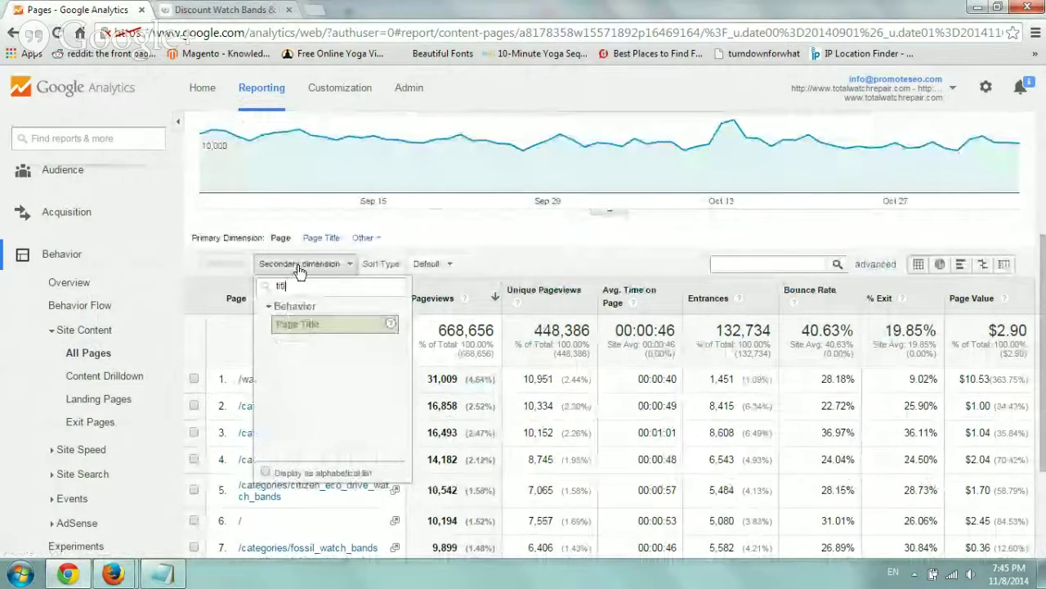
left_click(327, 323)
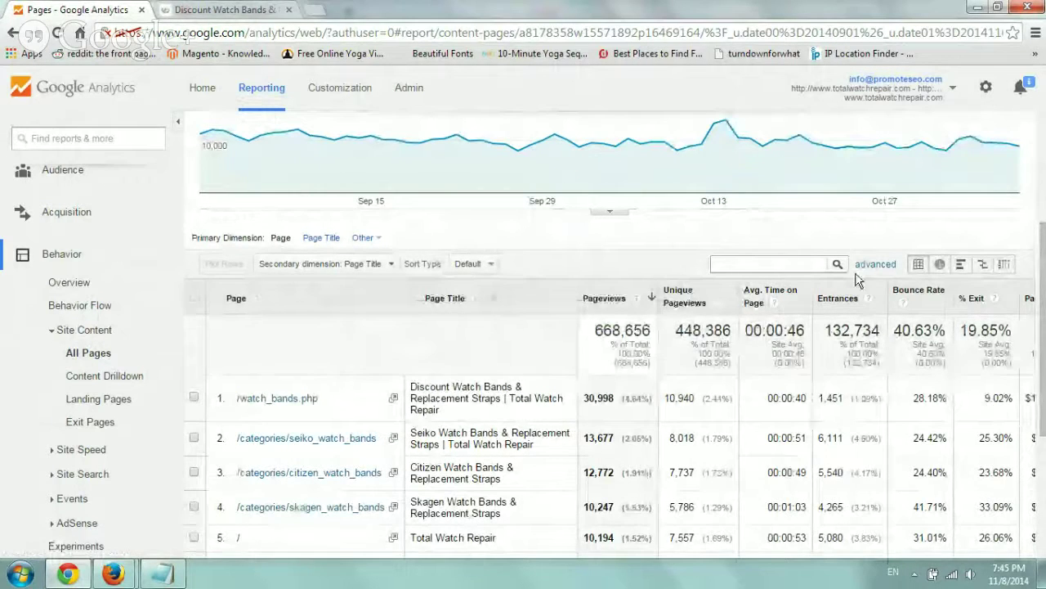
Step: Apply an advanced filter that includes only rows whose Page contains "search"
left_click(874, 264)
left_click(364, 317)
type("title")
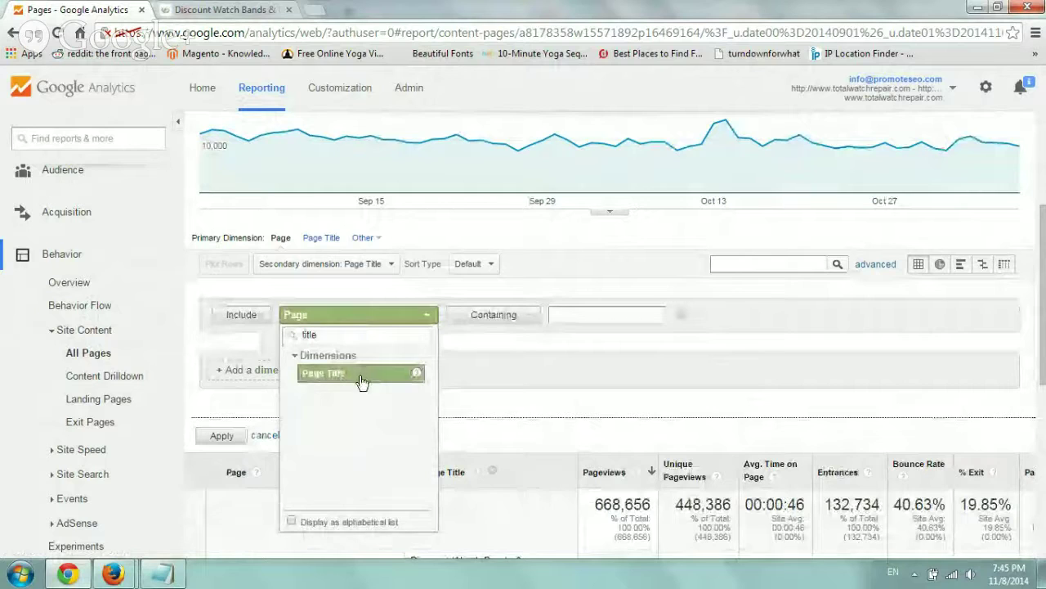
double_click(355, 339)
left_click(426, 315)
left_click(605, 314)
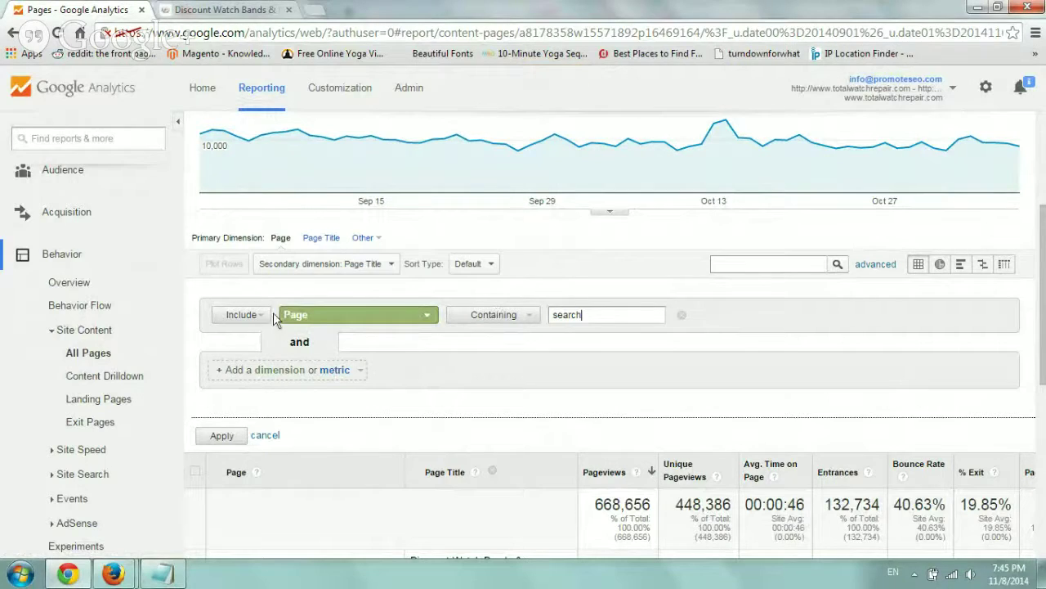
left_click(378, 318)
left_click(426, 316)
left_click(219, 437)
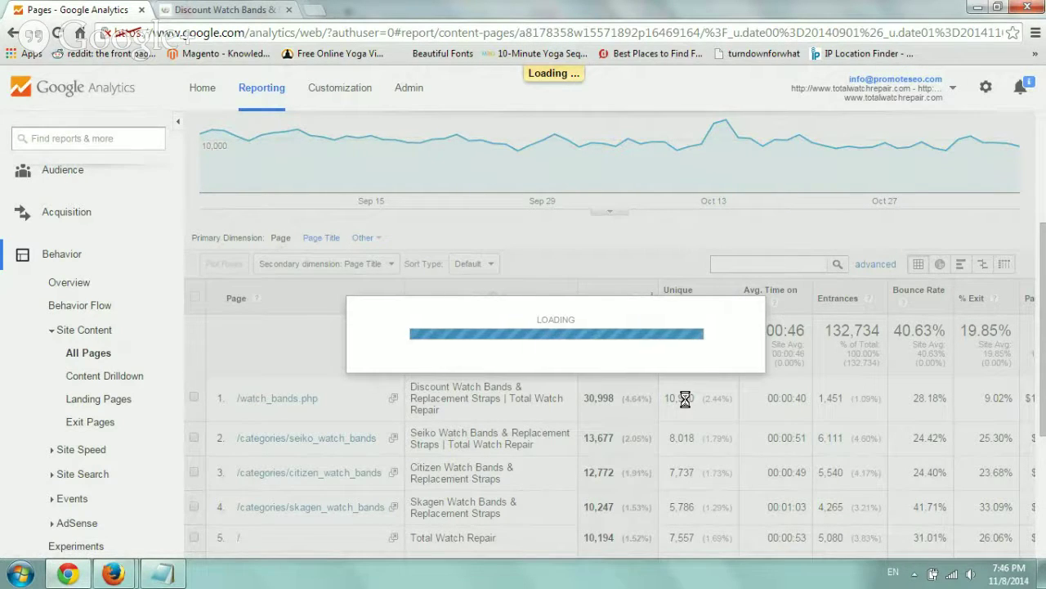
Step: Remove the Page Title secondary dimension from the filtered pages table
scroll(648, 401, "down", 1)
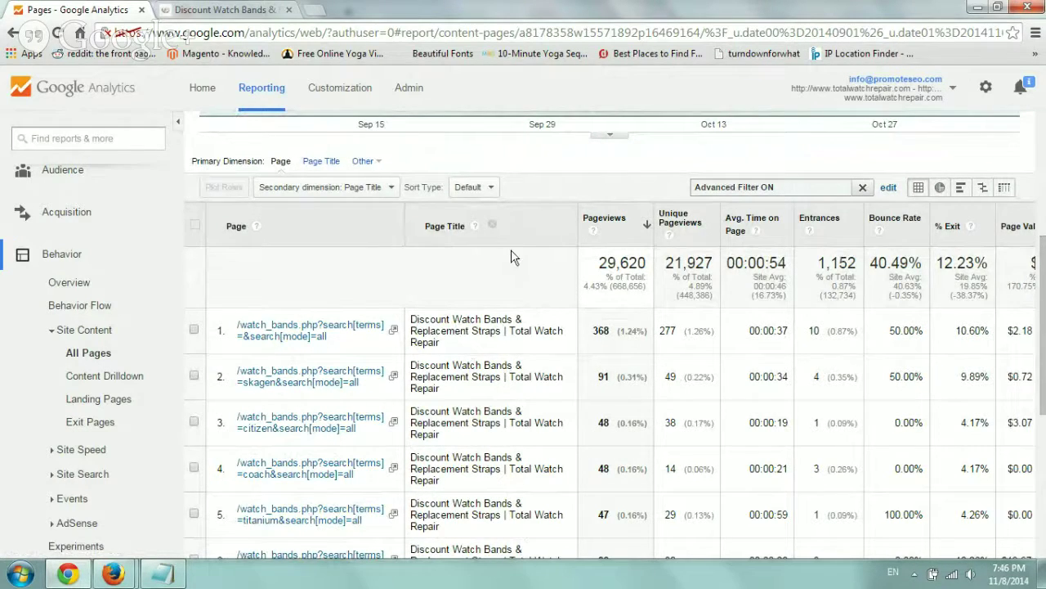
left_click(494, 226)
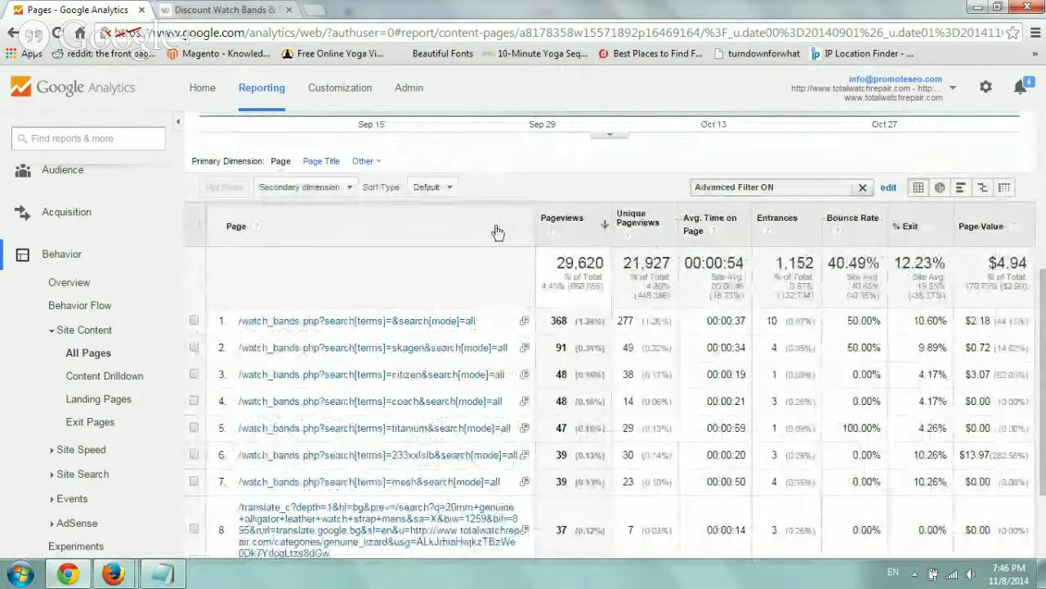
scroll(497, 232, "down", 1)
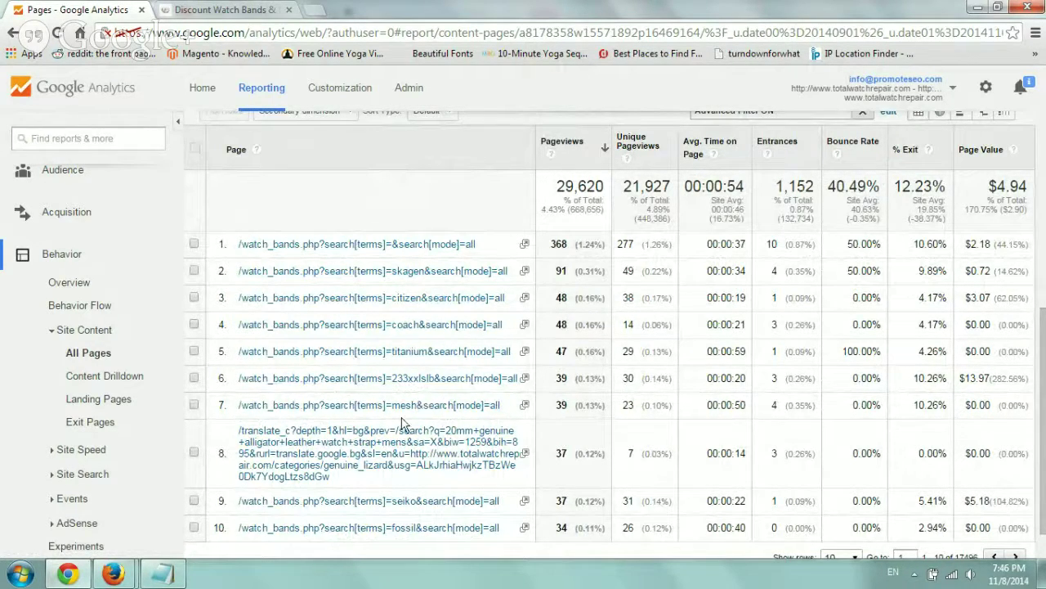
Step: Set the filtered pages table to show 1000 rows
scroll(402, 422, "down", 1)
left_click(853, 513)
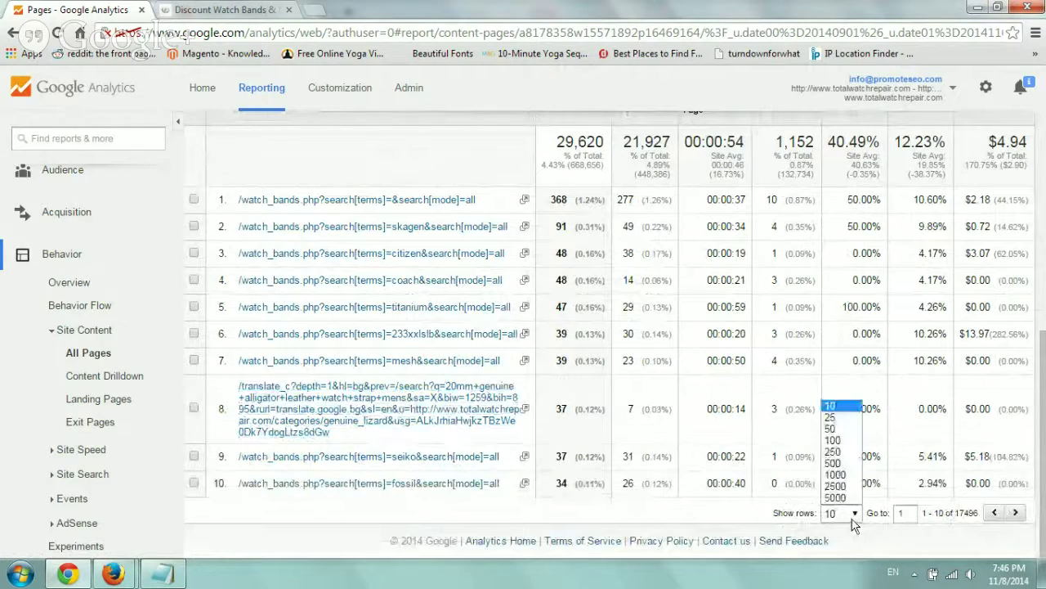
left_click(846, 474)
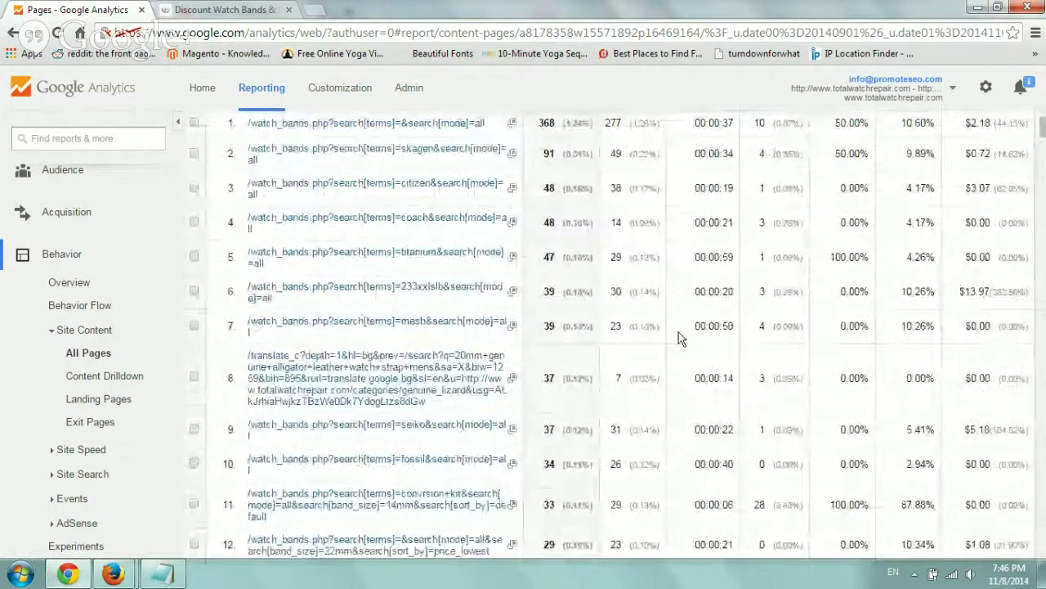
Step: Look through the filtered search pages and open the "fossil" search page in its own window to view it
scroll(666, 329, "up", 2)
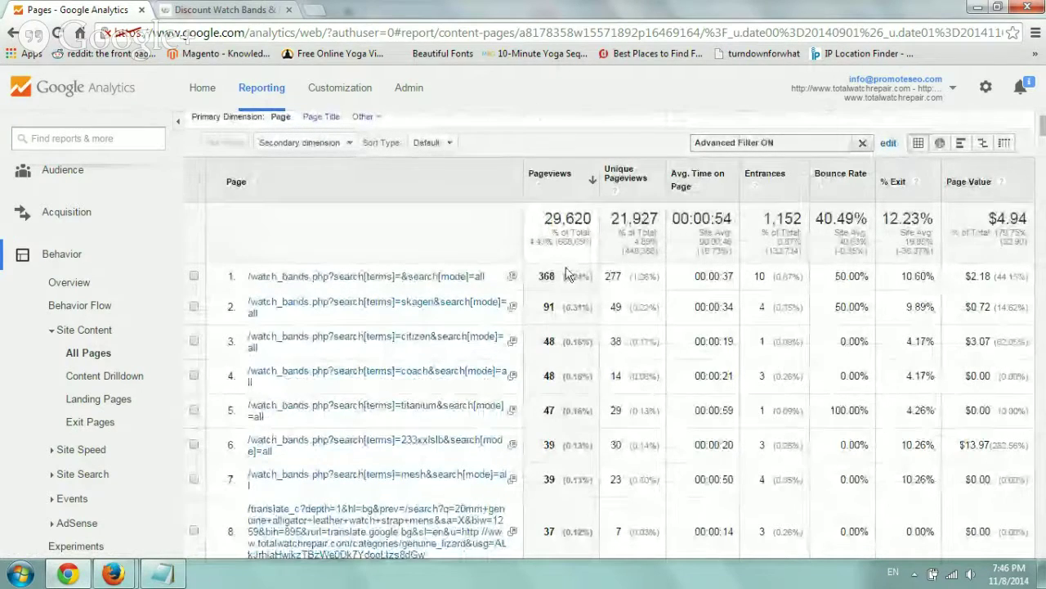
scroll(533, 337, "down", 5)
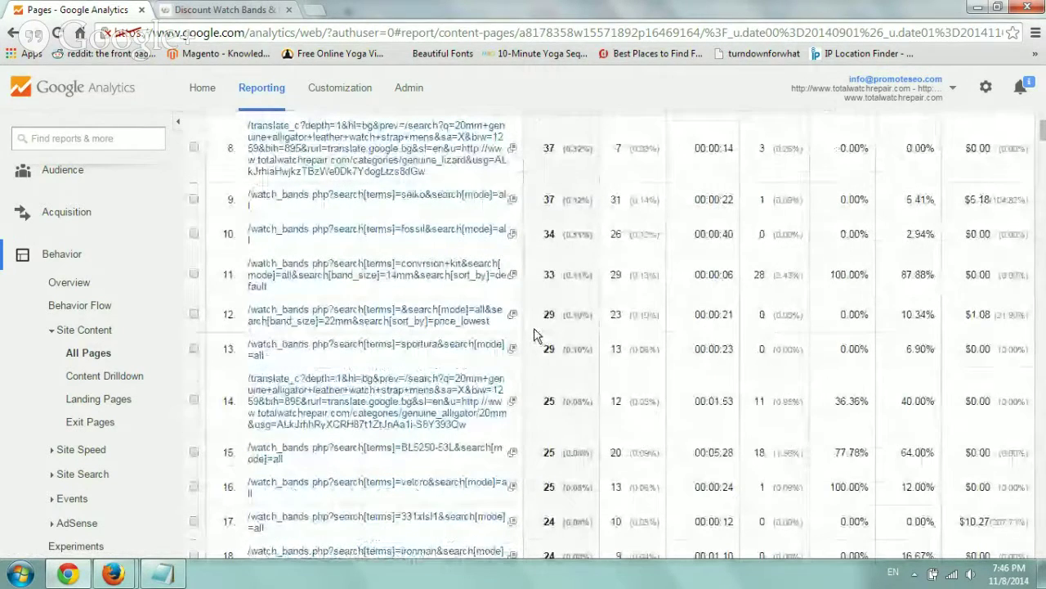
left_click(513, 237)
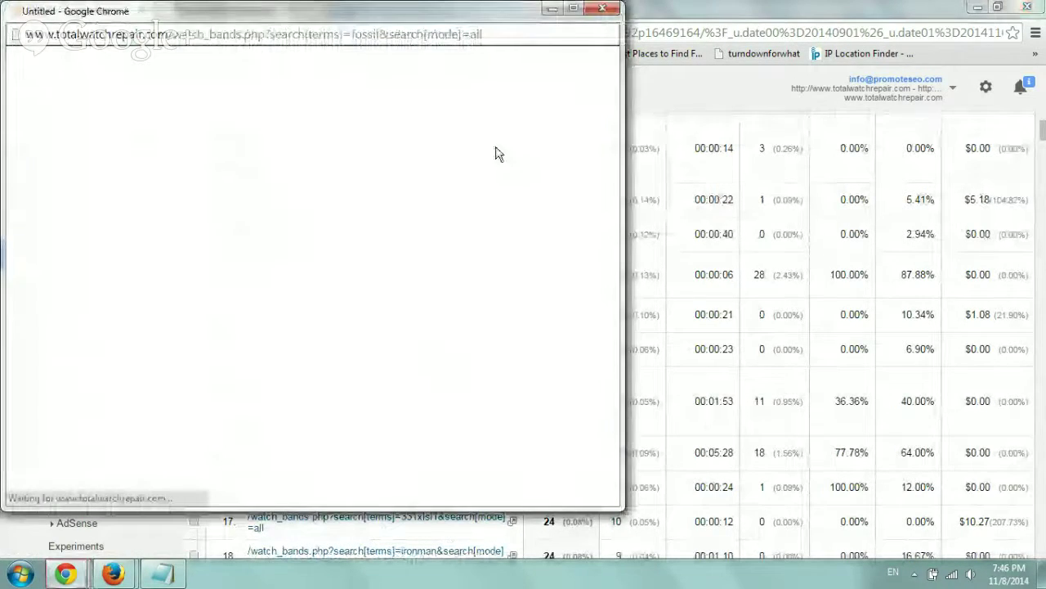
left_click_drag(423, 20, 514, 19)
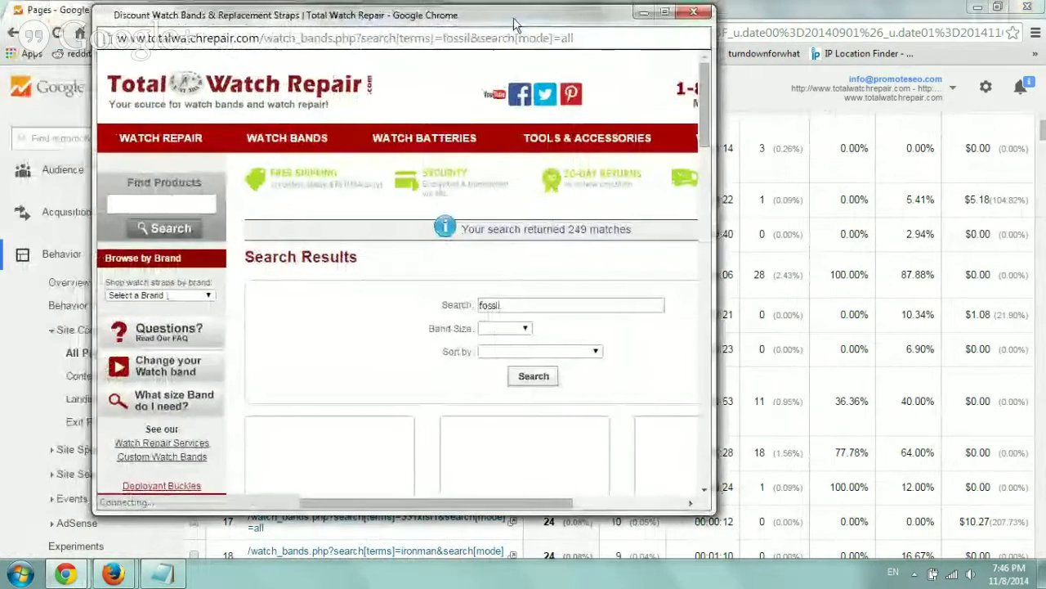
Step: Enlarge the "fossil" search results window, look over the listed watch bands, and close it
double_click(514, 19)
scroll(871, 188, "down", 1)
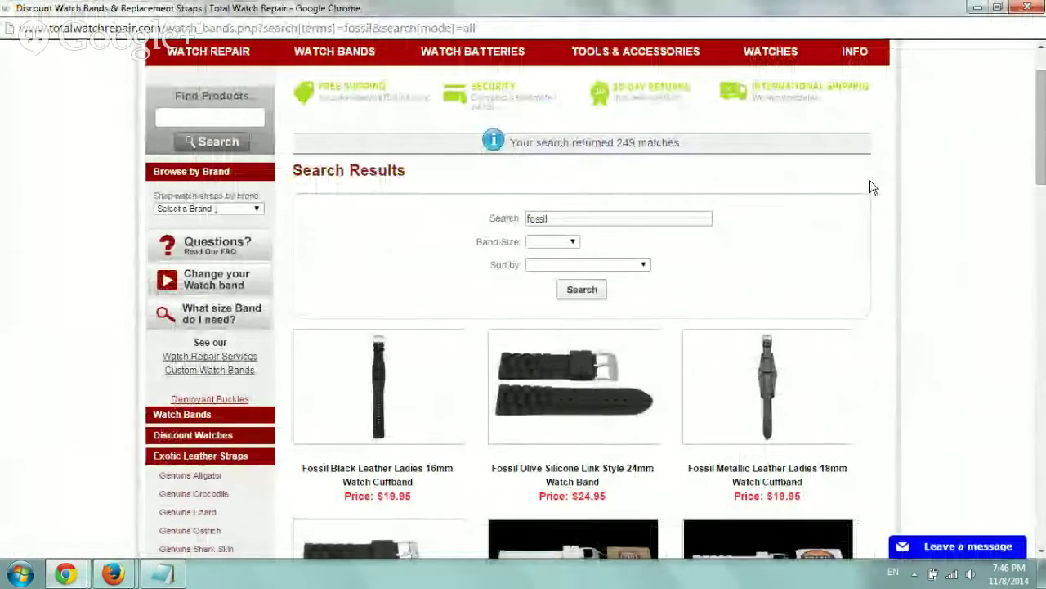
left_click(1028, 10)
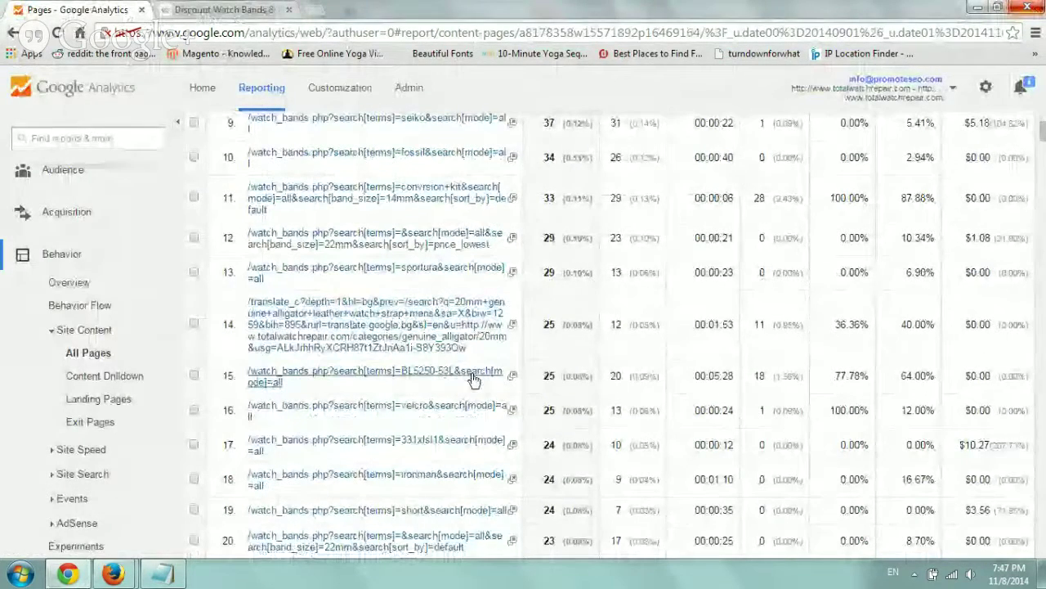
Step: Open the "BL5250-53L" search page from the report in its own window, enlarge it, and view the product details
left_click(516, 378)
double_click(498, 17)
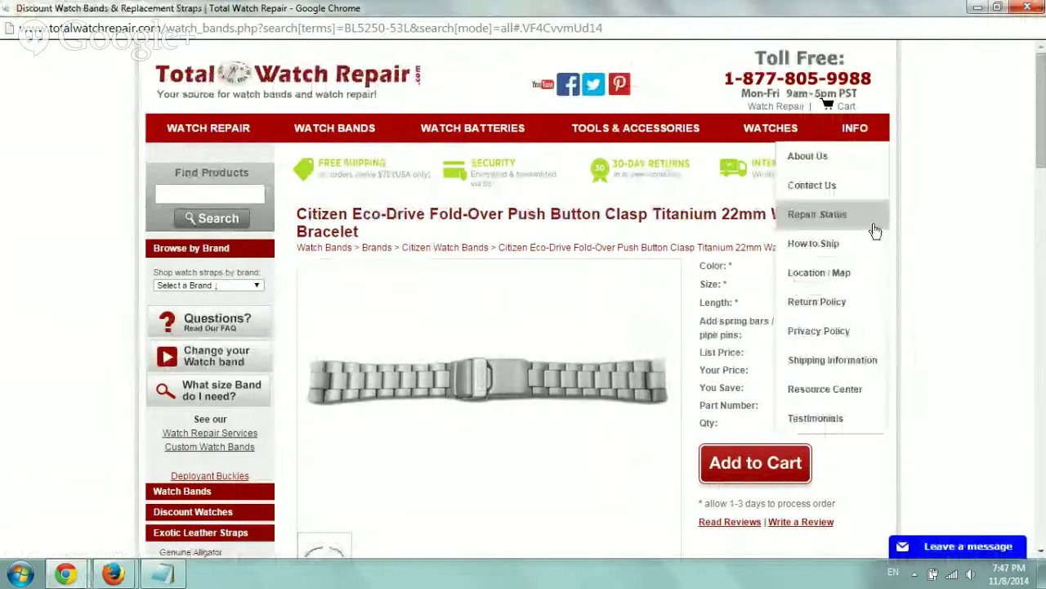
scroll(946, 255, "down", 2)
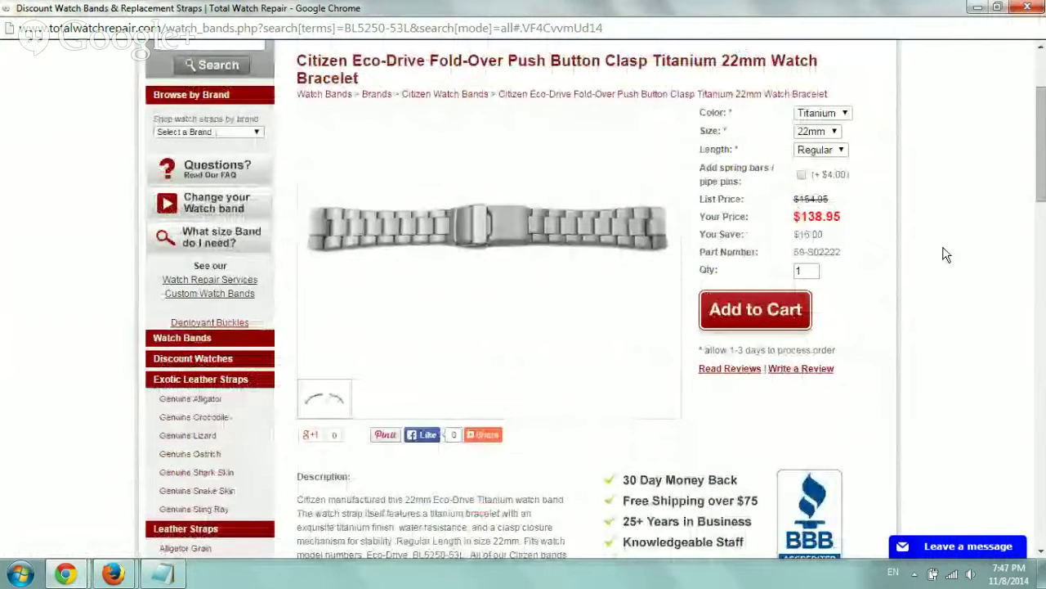
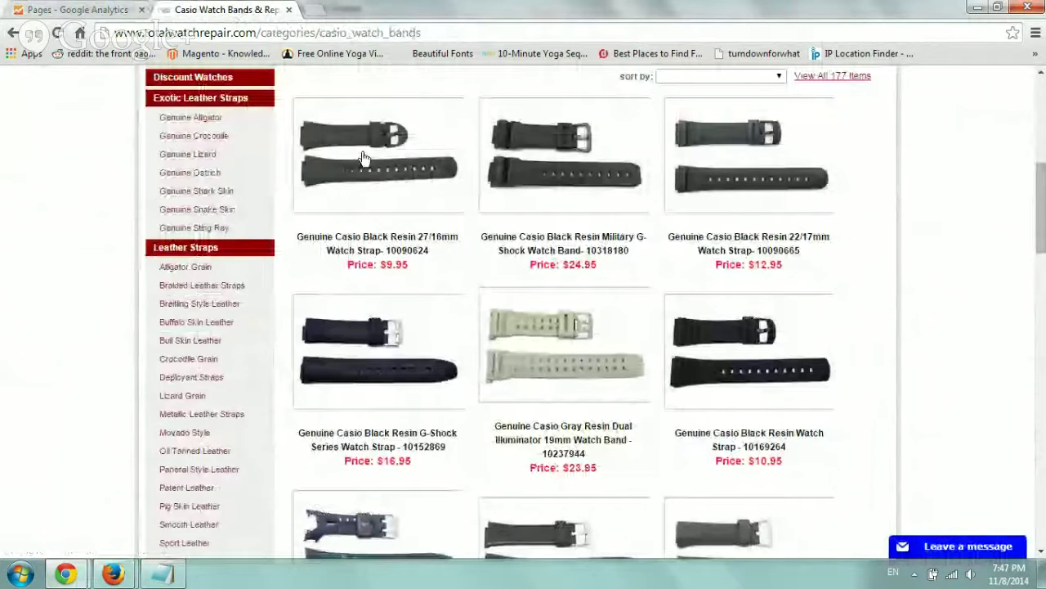
Step: Examine the Casio Watch Bands category page, including its type and band size filters and the product listings
scroll(807, 319, "up", 3)
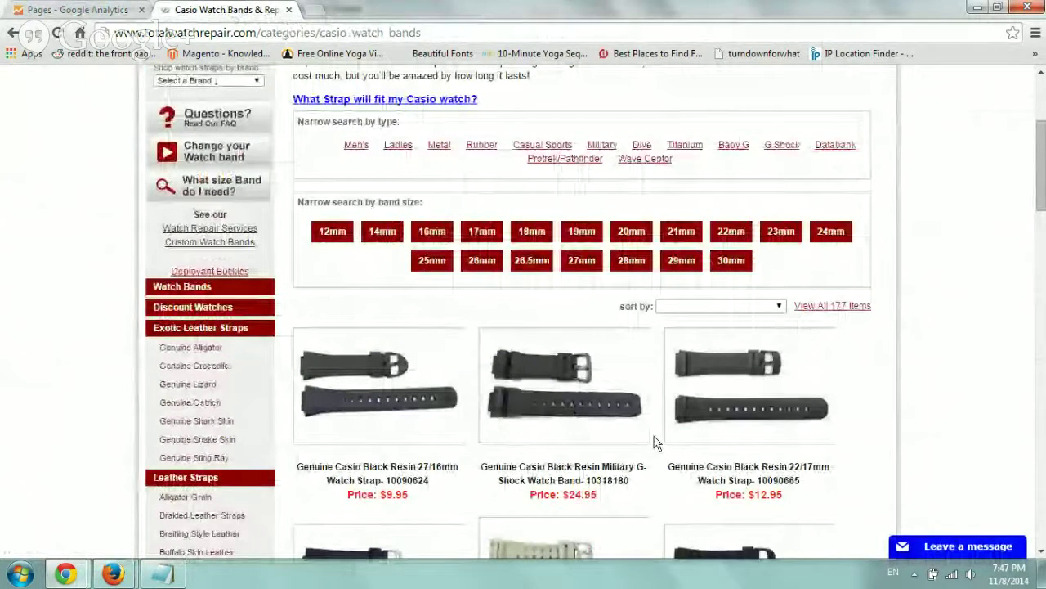
scroll(654, 442, "up", 3)
scroll(322, 414, "down", 2)
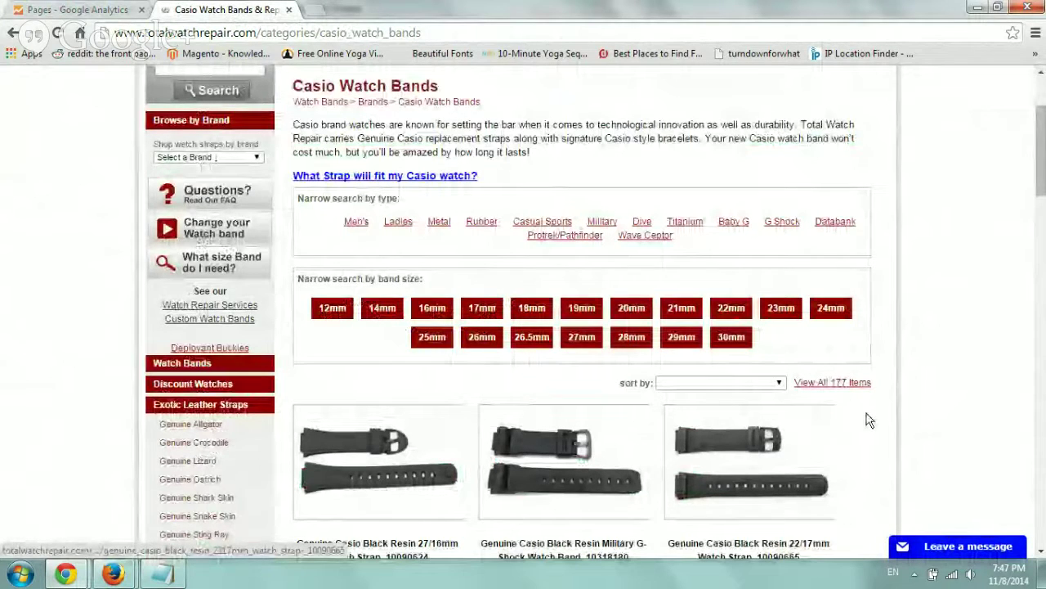
scroll(894, 351, "down", 1)
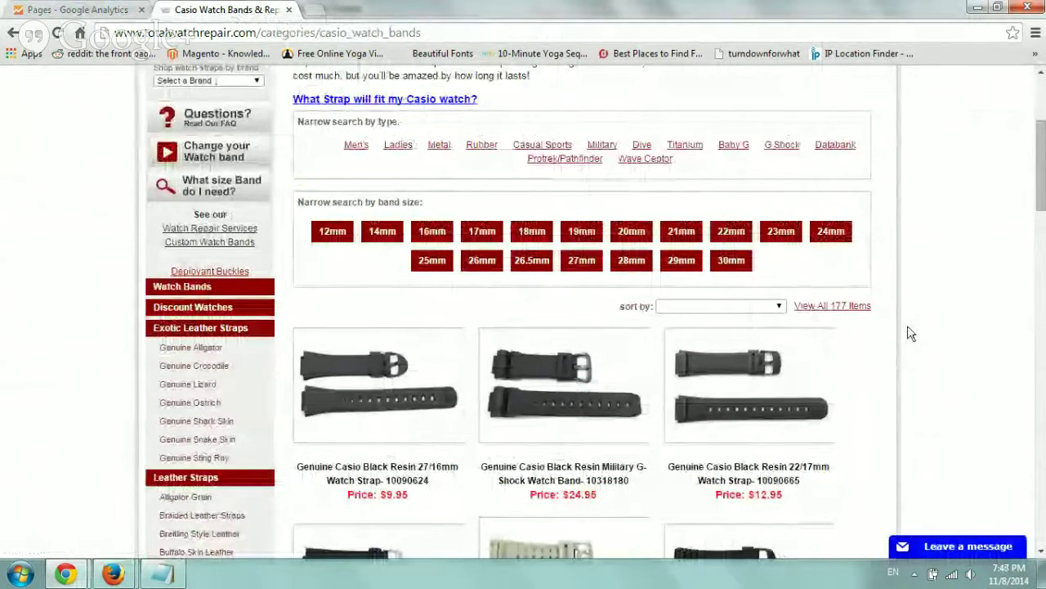
scroll(912, 331, "down", 1)
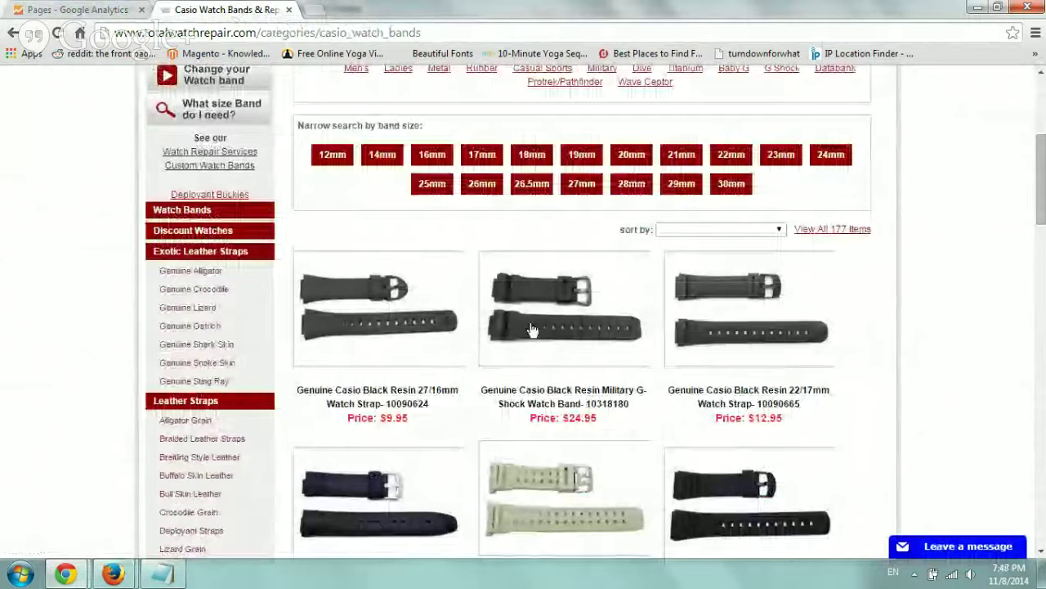
scroll(692, 369, "down", 7)
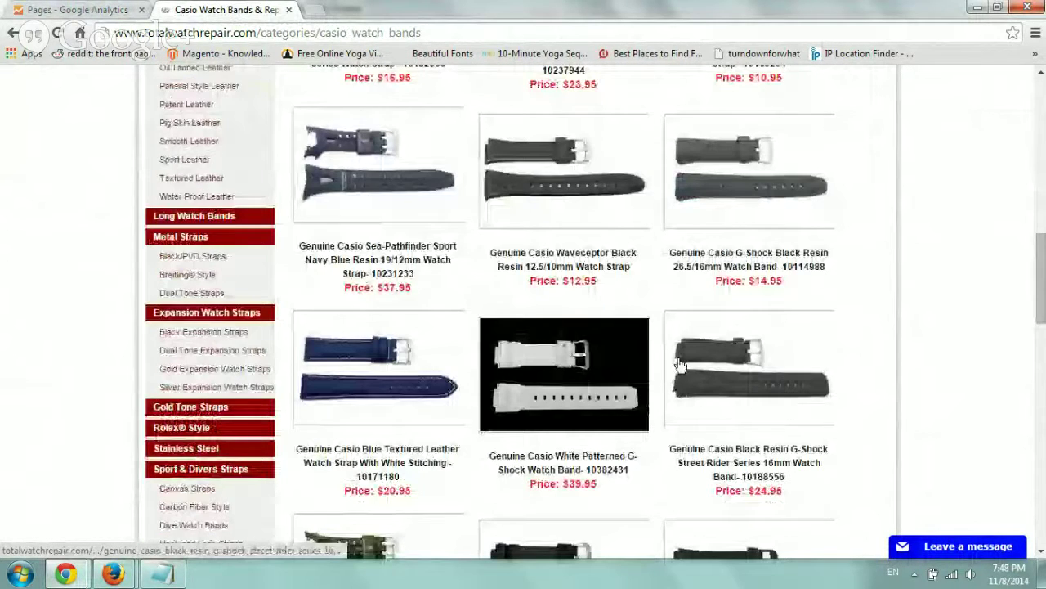
scroll(790, 397, "down", 2)
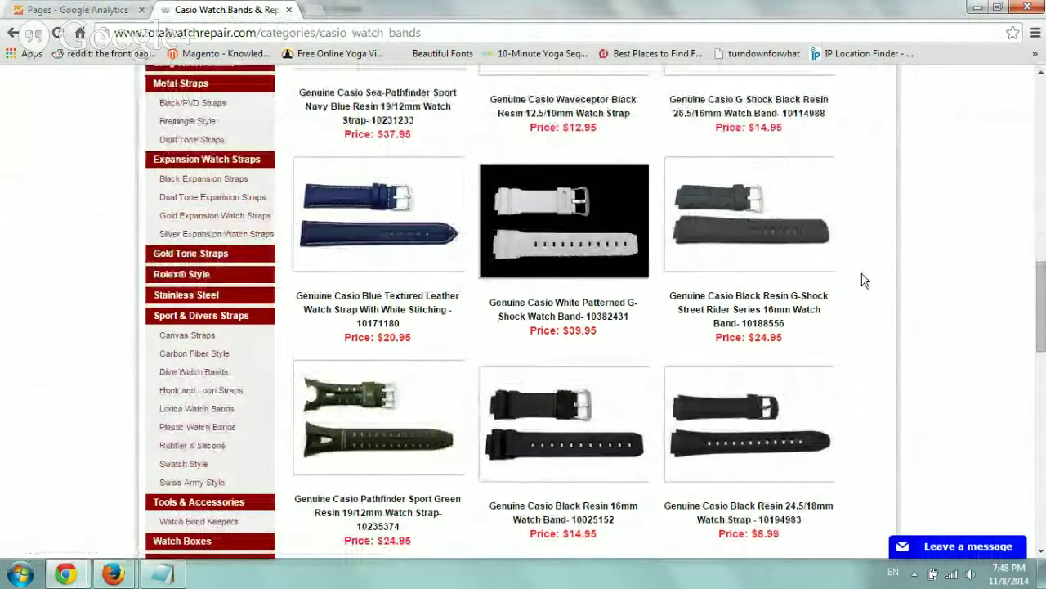
scroll(865, 281, "up", 8)
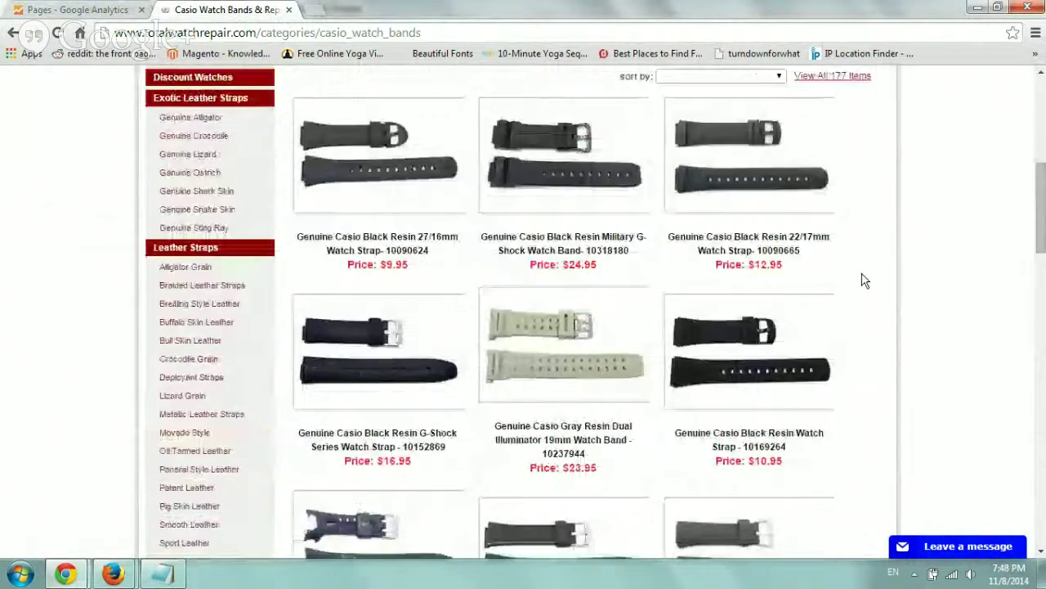
scroll(865, 280, "up", 2)
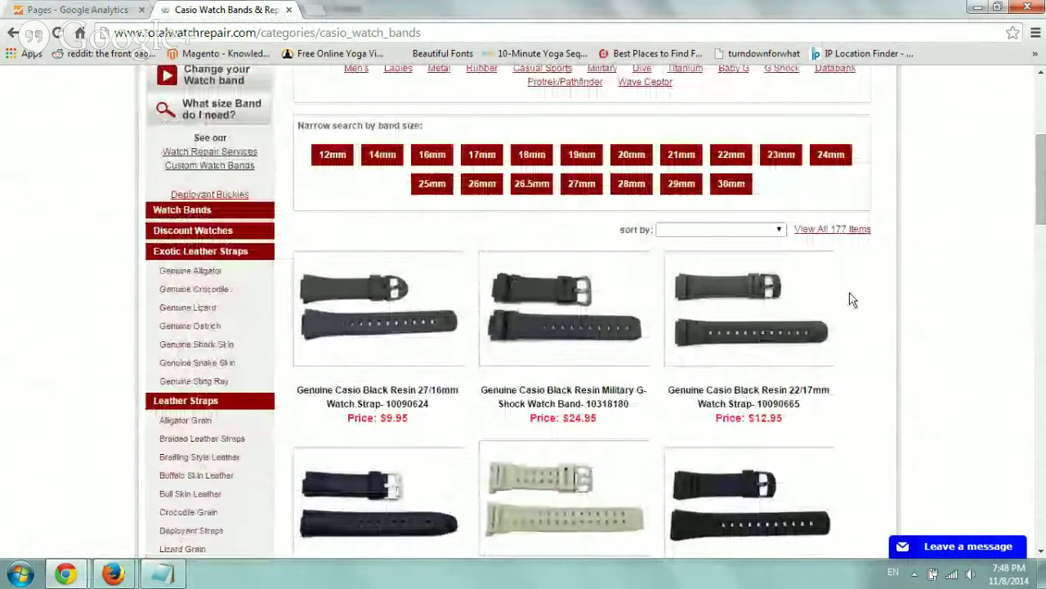
scroll(850, 300, "up", 4)
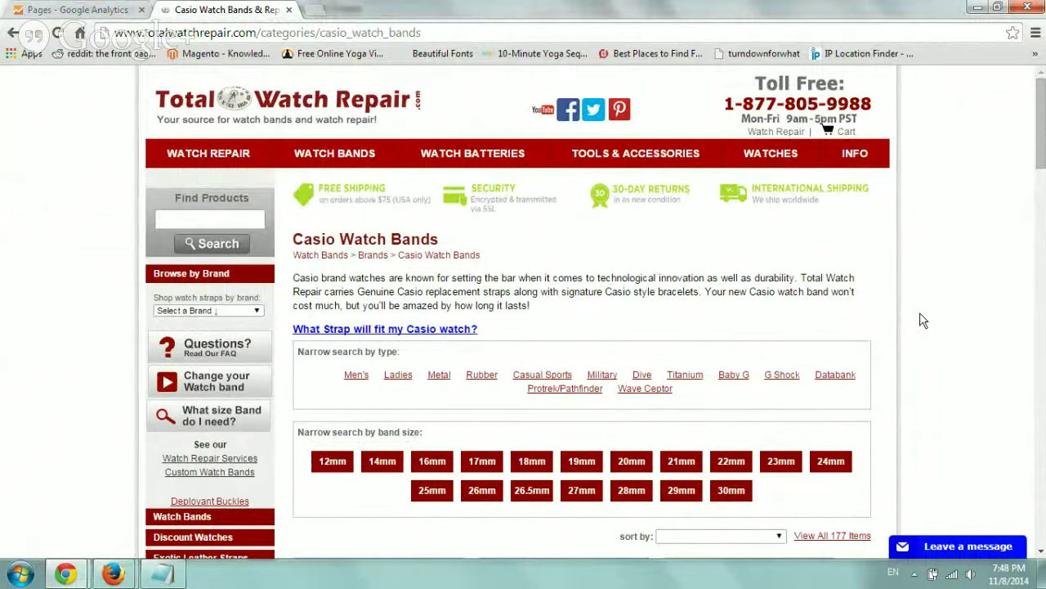
scroll(735, 315, "down", 2)
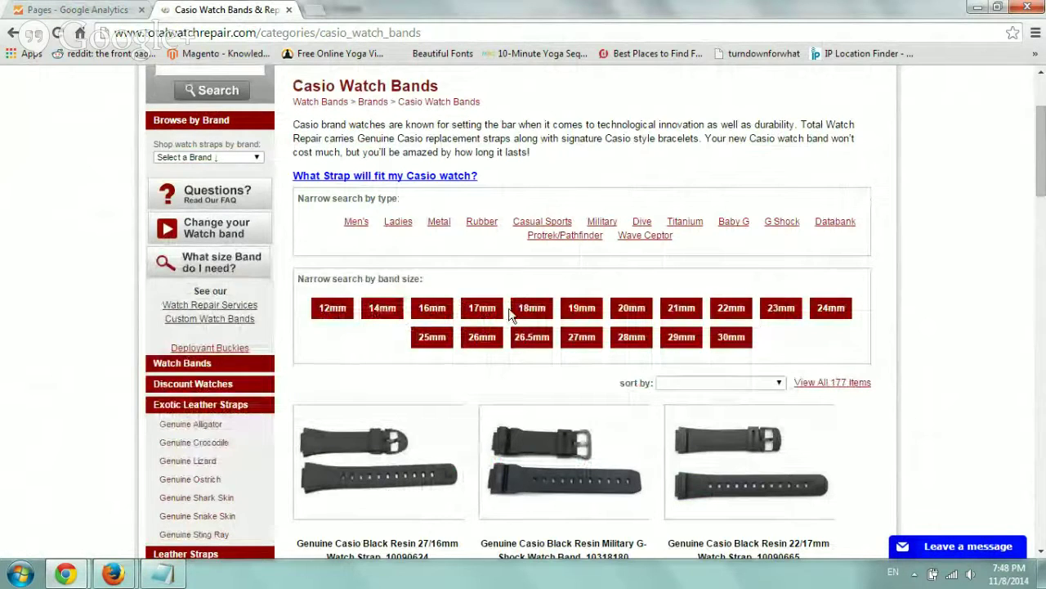
scroll(847, 274, "up", 2)
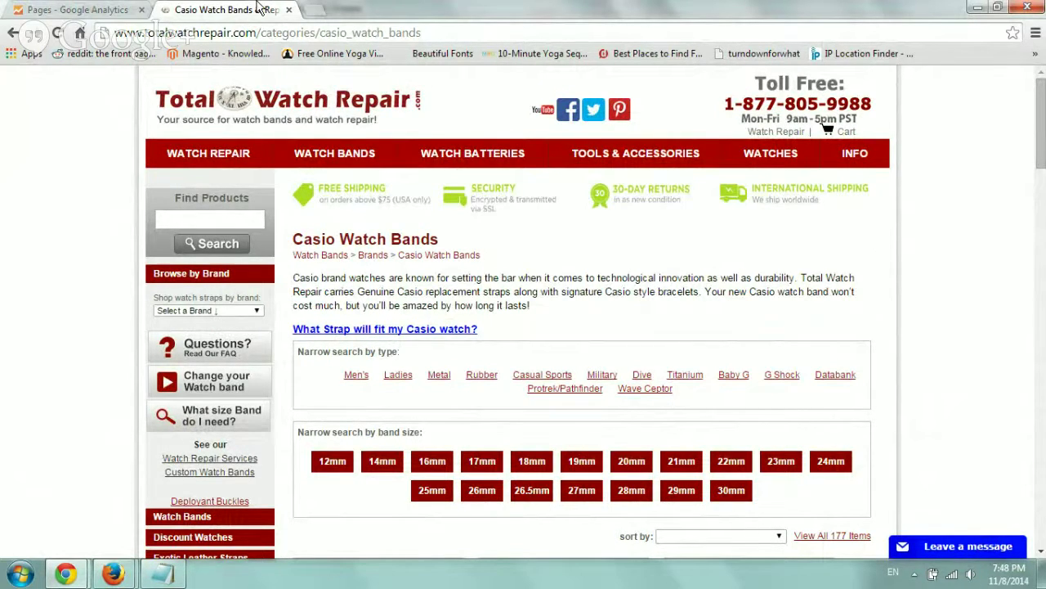
Step: Return to the Google Analytics All Pages report and look through the search terms further down the filtered table
left_click(77, 9)
scroll(671, 355, "down", 5)
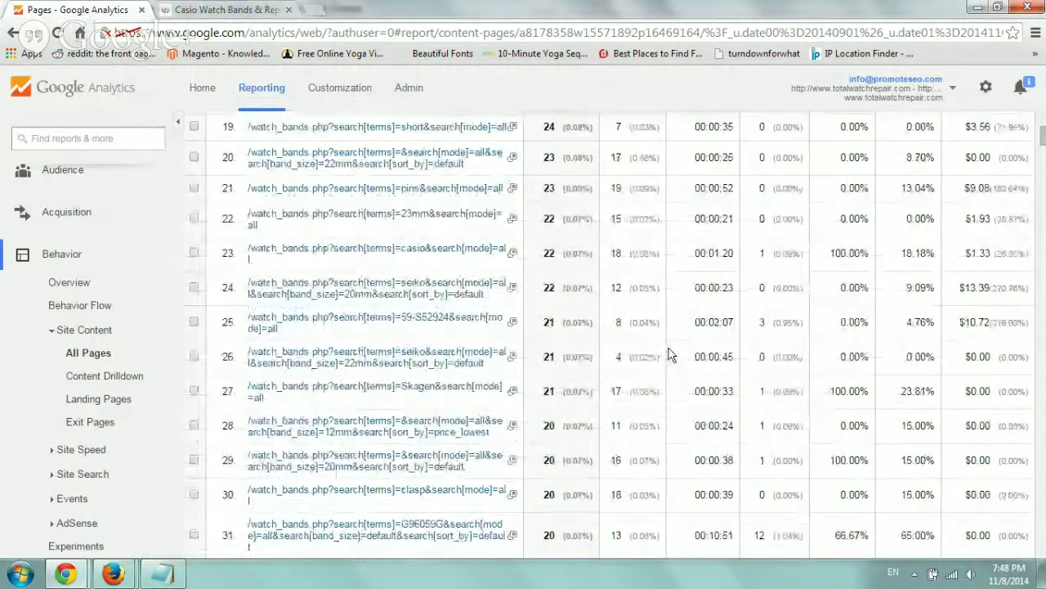
scroll(669, 355, "down", 8)
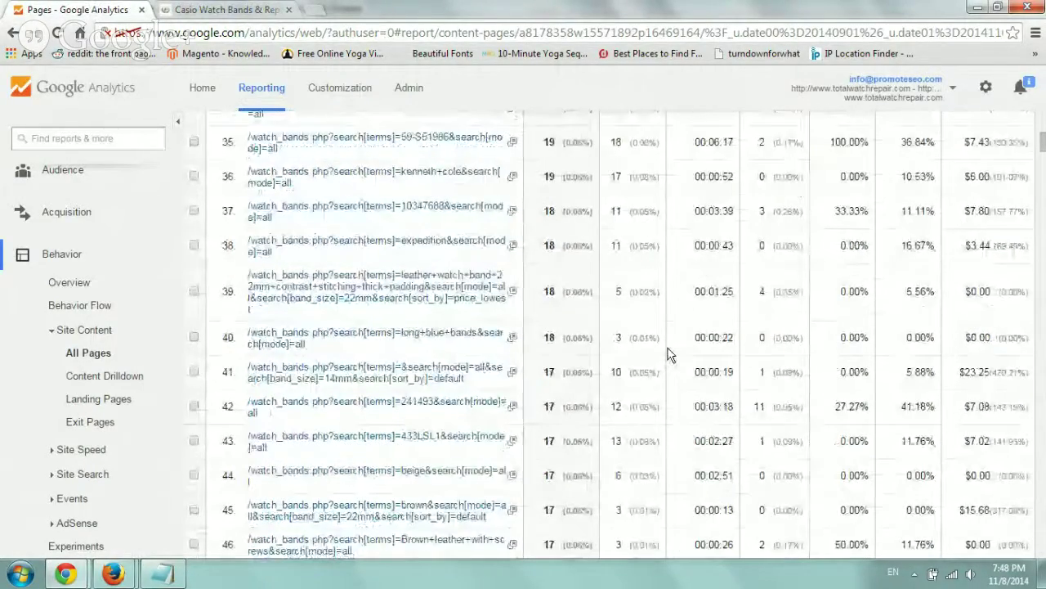
scroll(669, 355, "up", 1)
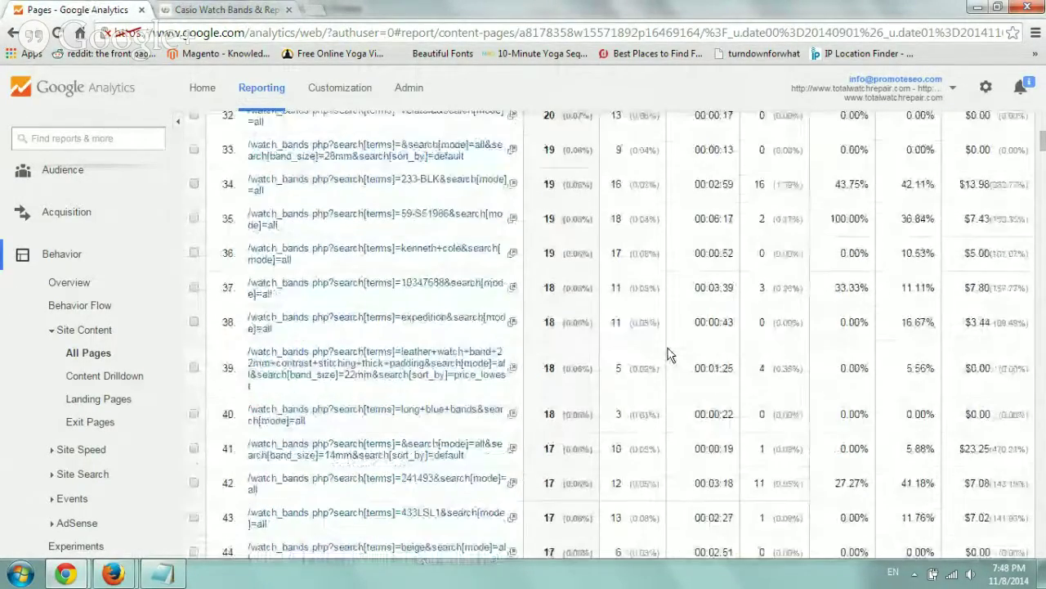
left_click(426, 213)
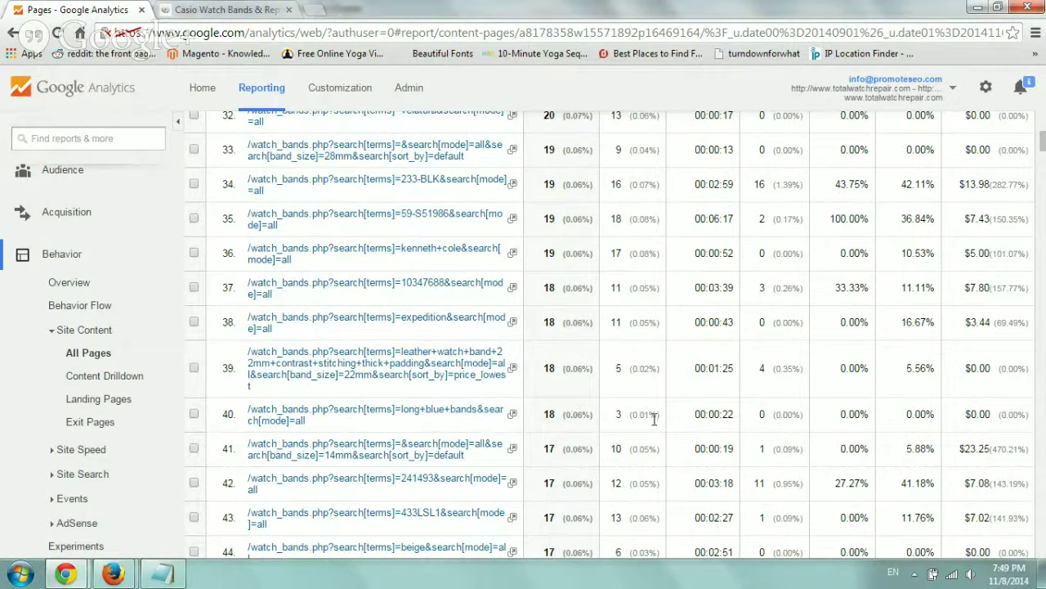
scroll(654, 424, "down", 3)
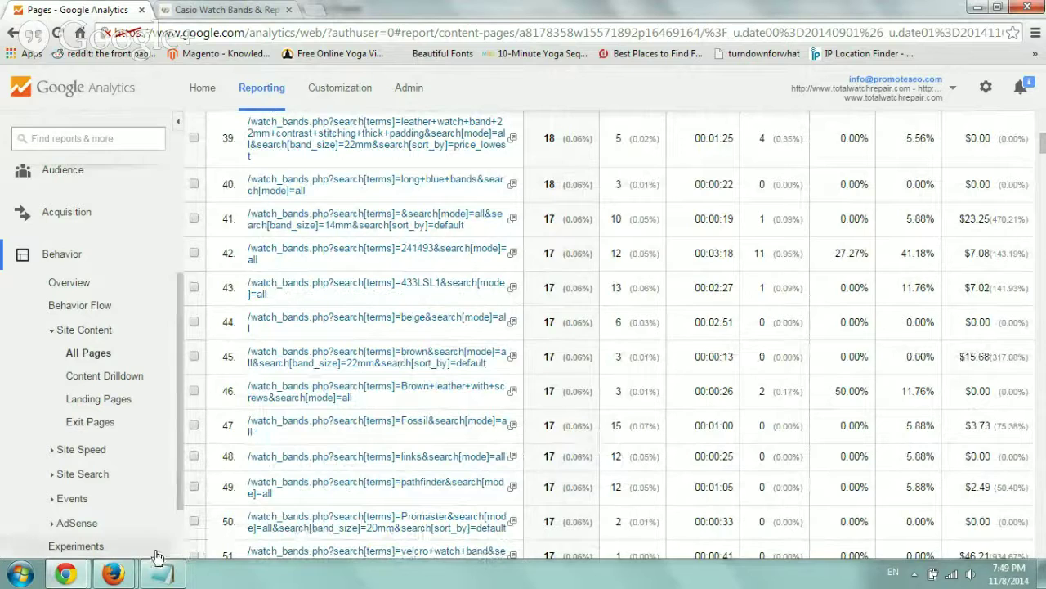
Step: Switch to the Google+ Hangouts window in Firefox and stop the live broadcast
left_click(113, 574)
left_click(506, 527)
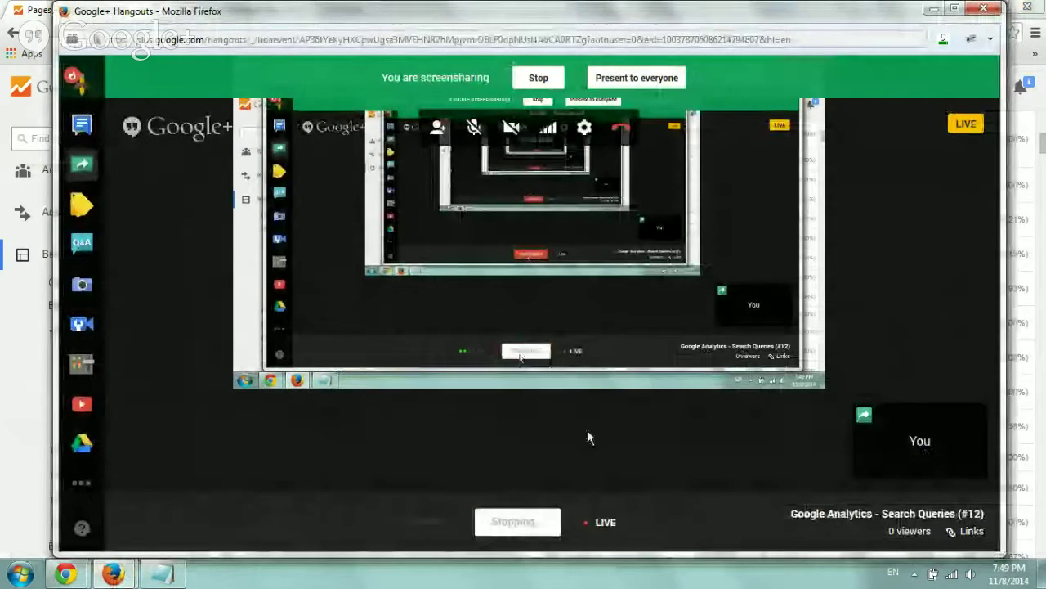